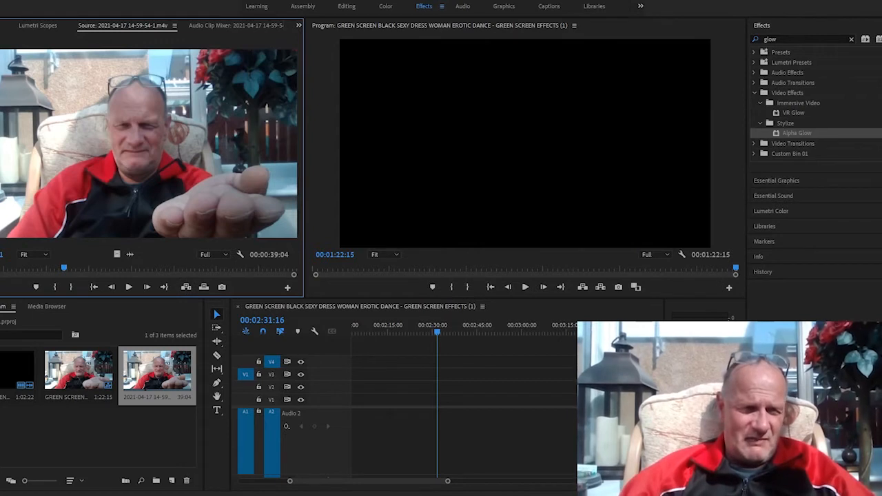
pyautogui.click(186, 286)
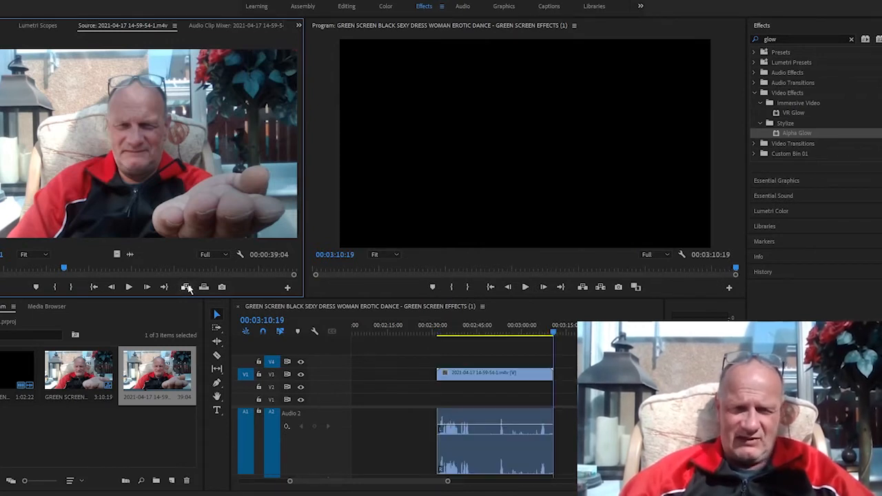
pyautogui.click(450, 332)
pyautogui.moveTo(450, 332); pyautogui.dragTo(473, 333)
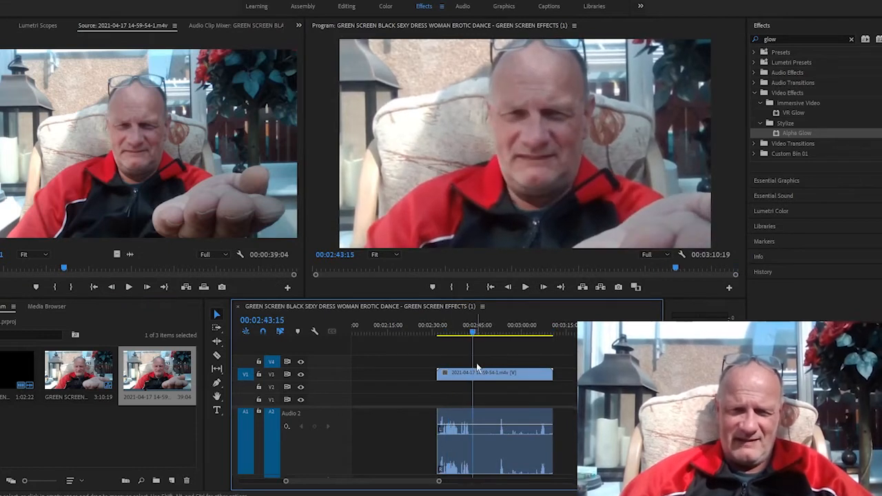
pyautogui.rightClick(481, 373)
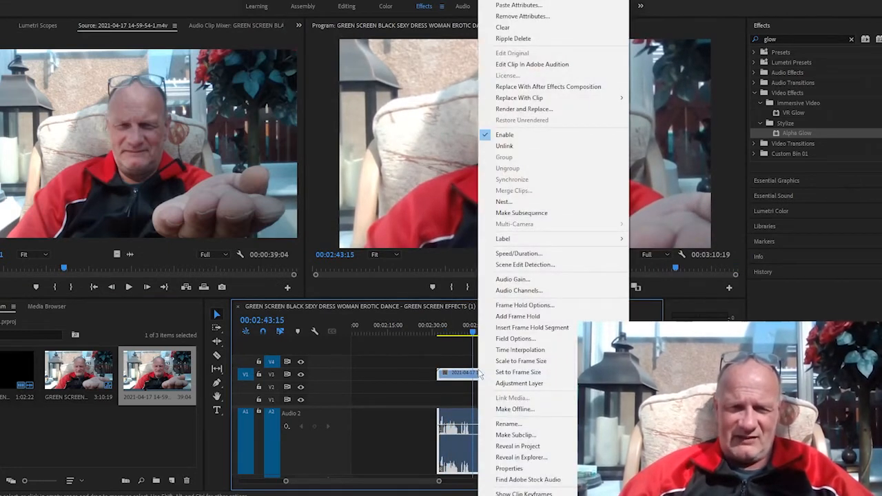
pyautogui.click(504, 374)
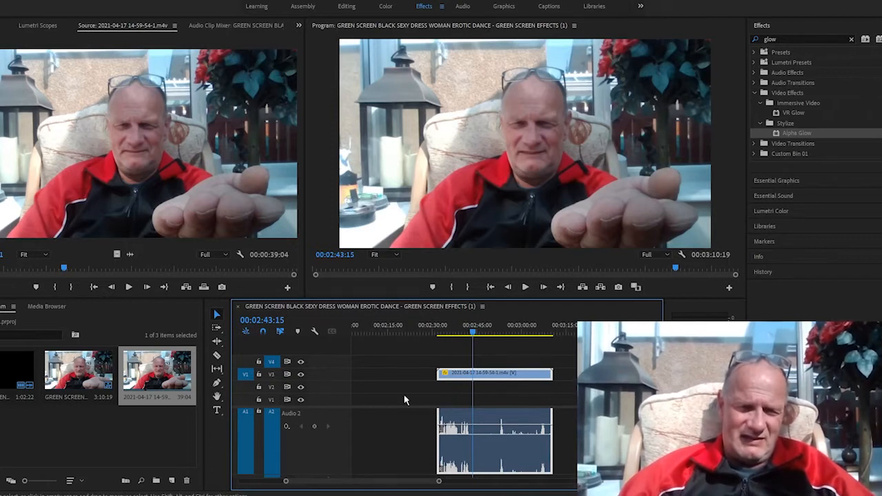
# Move the webcam clip down to track V1 and place the green screen dancer clip on V4 at the same start point.
pyautogui.moveTo(454, 378); pyautogui.dragTo(455, 404)
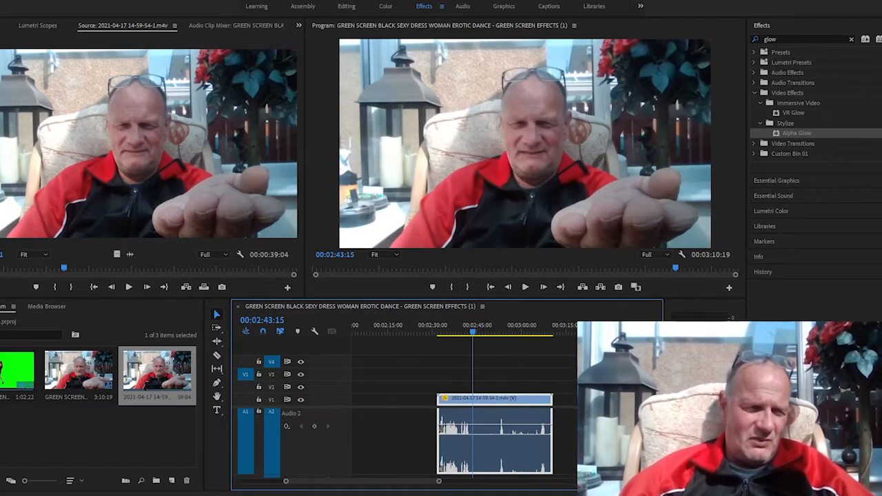
pyautogui.moveTo(17, 373); pyautogui.dragTo(446, 361)
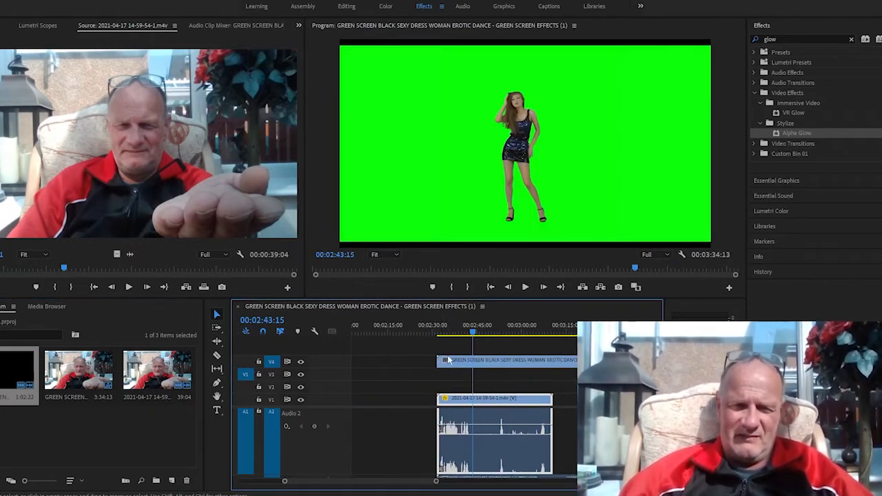
pyautogui.click(467, 333)
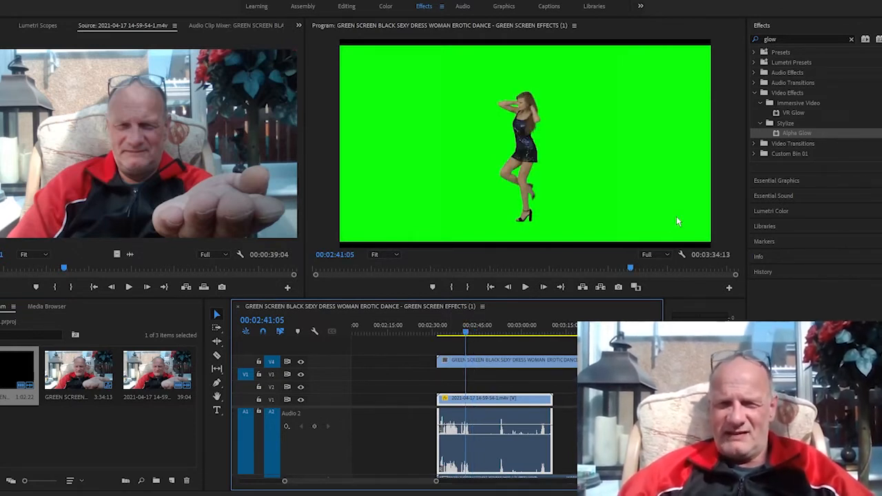
# Find the Ultra Key effect and apply it to the green screen dancer clip on V4.
pyautogui.doubleClick(779, 39)
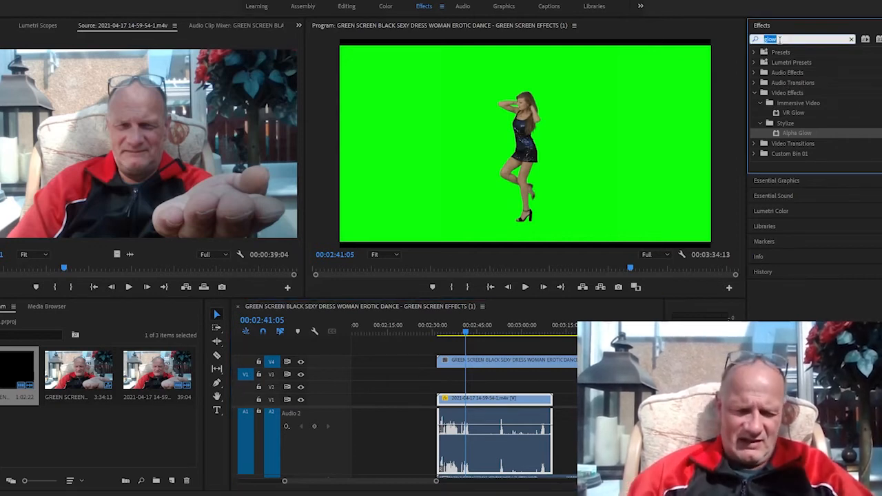
pyautogui.write('ultra')
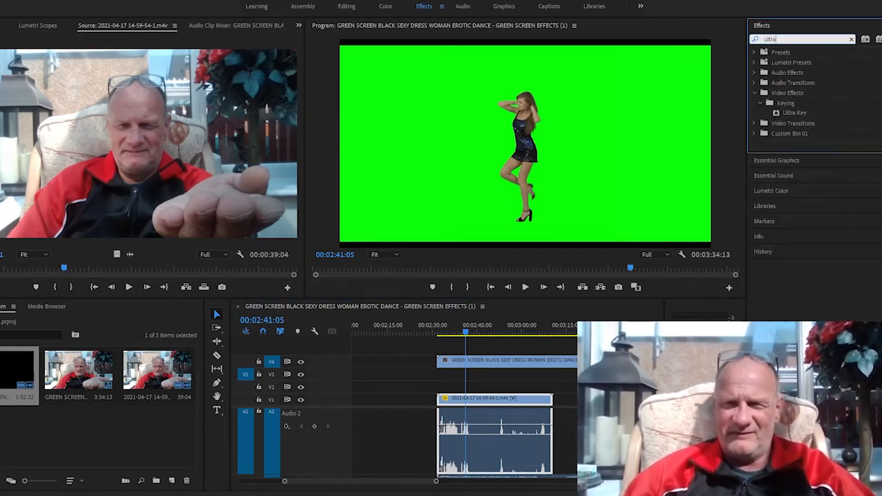
pyautogui.click(786, 113)
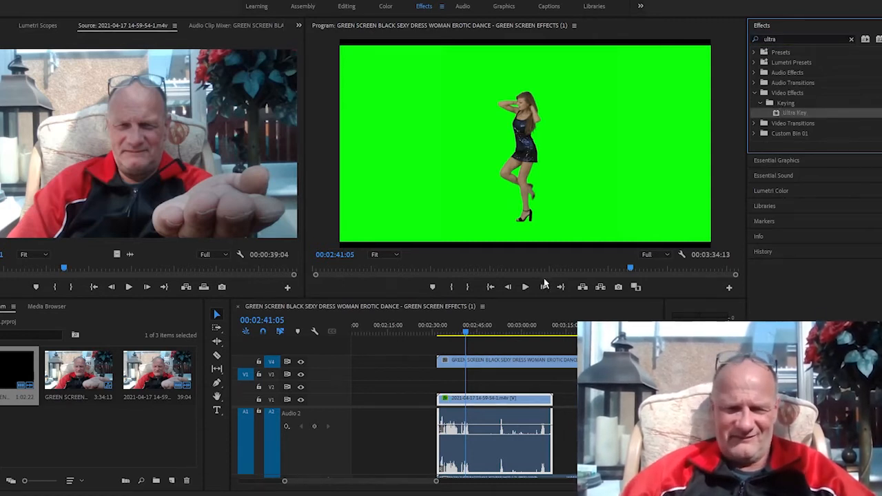
pyautogui.click(491, 360)
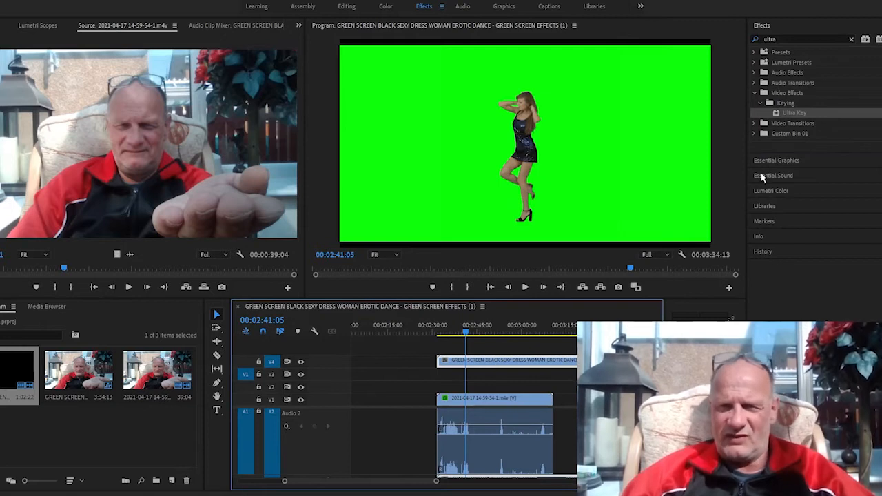
pyautogui.click(775, 114)
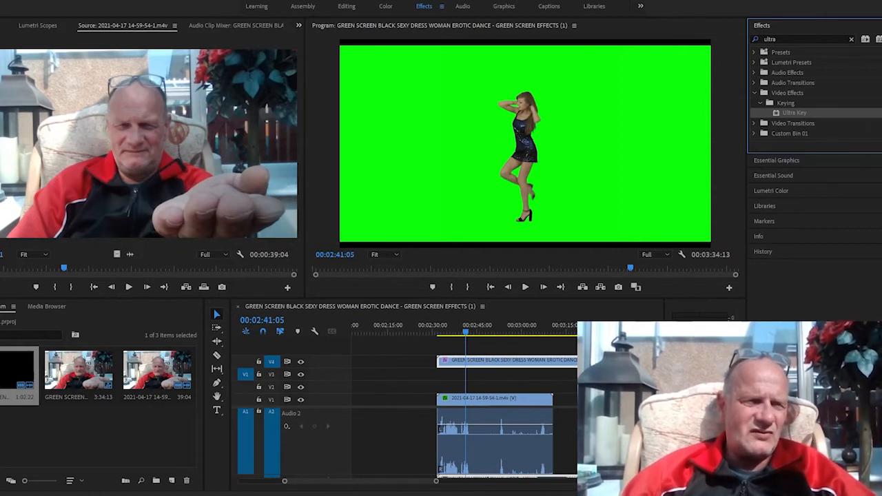
# Sample the green background as the Ultra Key's key color in the dancer clip's effect settings.
pyautogui.hotkey('shift', '5')
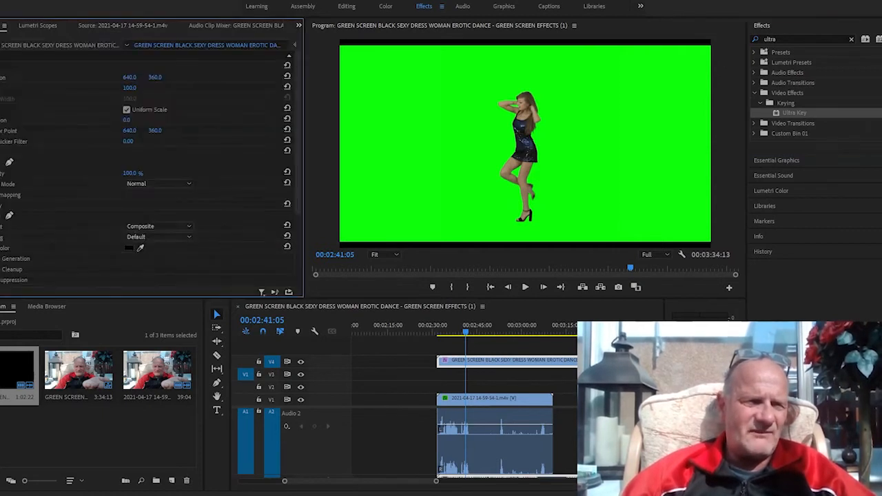
pyautogui.click(140, 248)
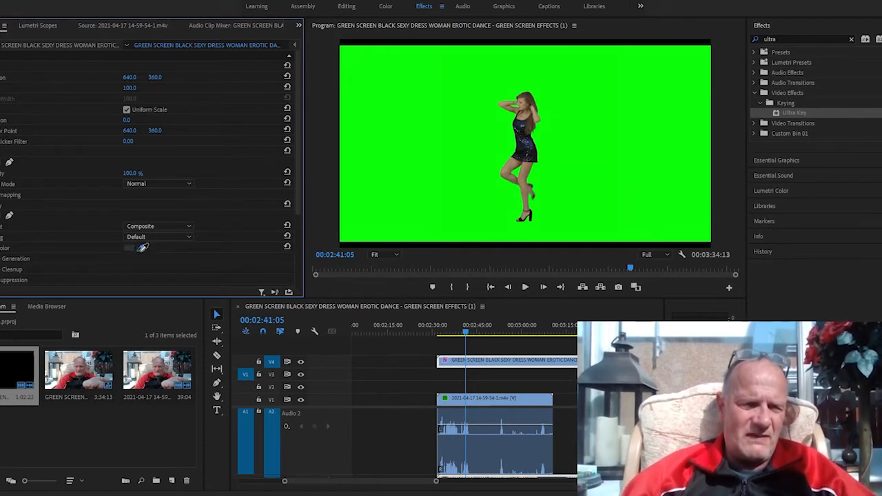
pyautogui.click(446, 169)
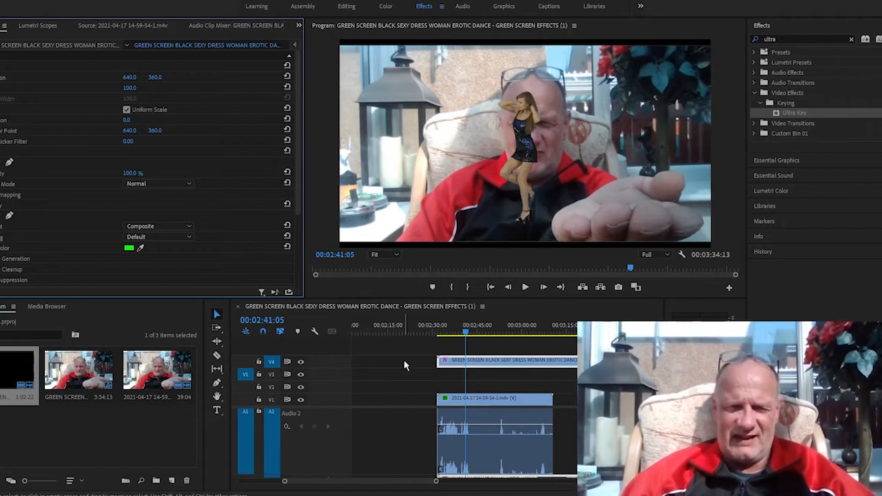
# Shift the dancer clip about 4 seconds later and place it on the open hand with position 953, 356 and scale 79.
pyautogui.moveTo(473, 363); pyautogui.dragTo(491, 364)
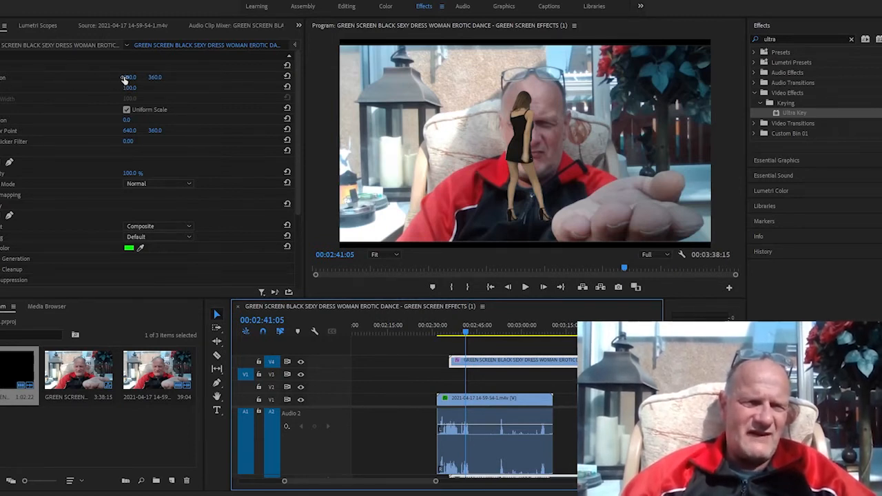
pyautogui.moveTo(124, 80); pyautogui.dragTo(268, 80)
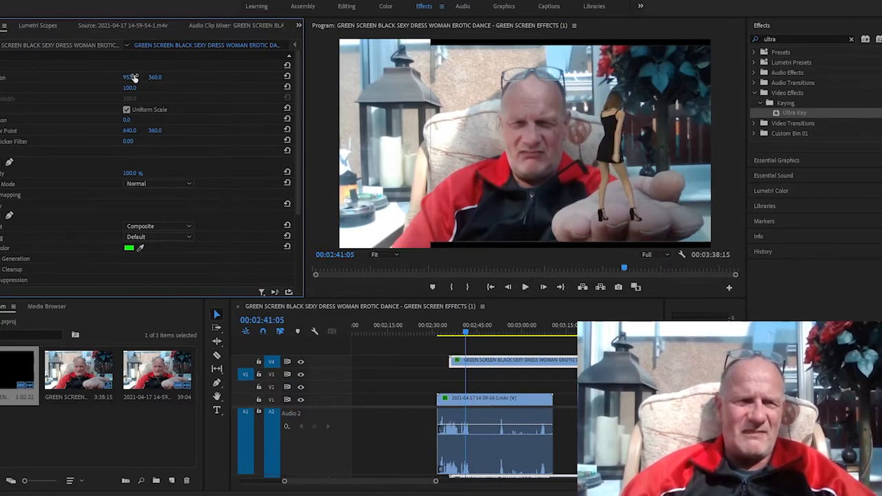
pyautogui.moveTo(156, 77)
pyautogui.mouseDown()
pyautogui.moveTo(114, 87)
pyautogui.moveTo(159, 77)
pyautogui.mouseUp()
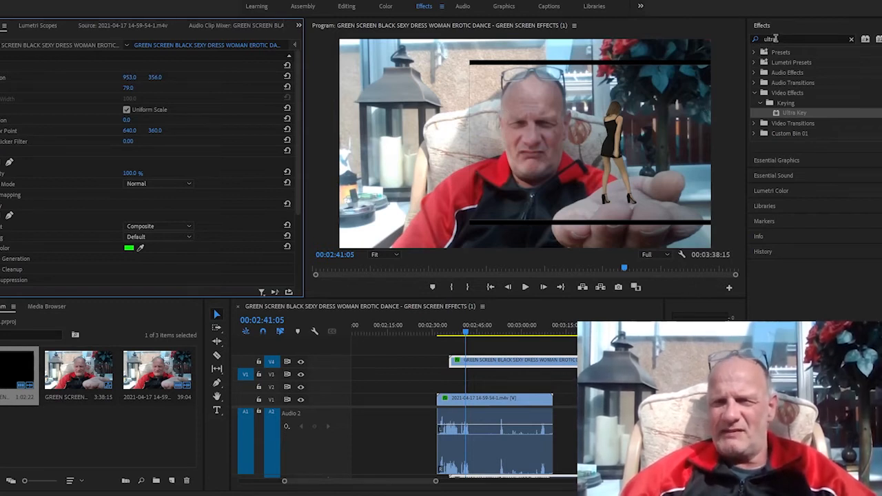
# Find the Crop effect and apply it to the dancer clip.
pyautogui.doubleClick(779, 38)
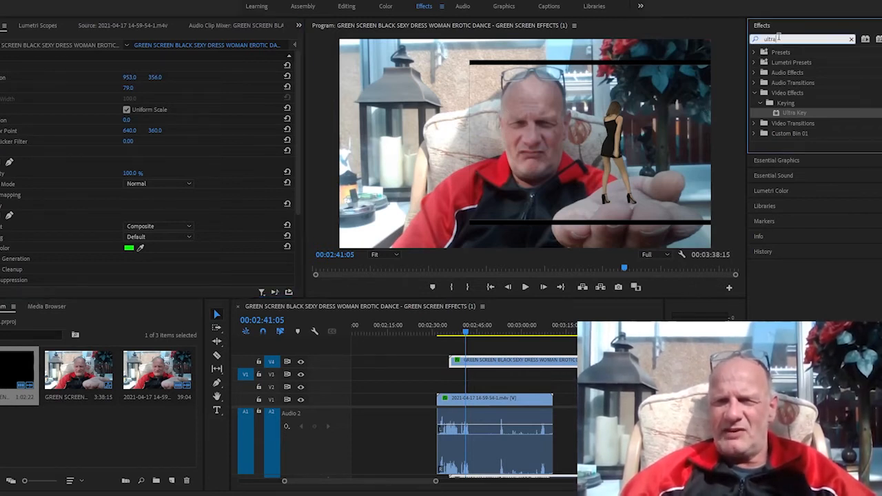
pyautogui.write('crop')
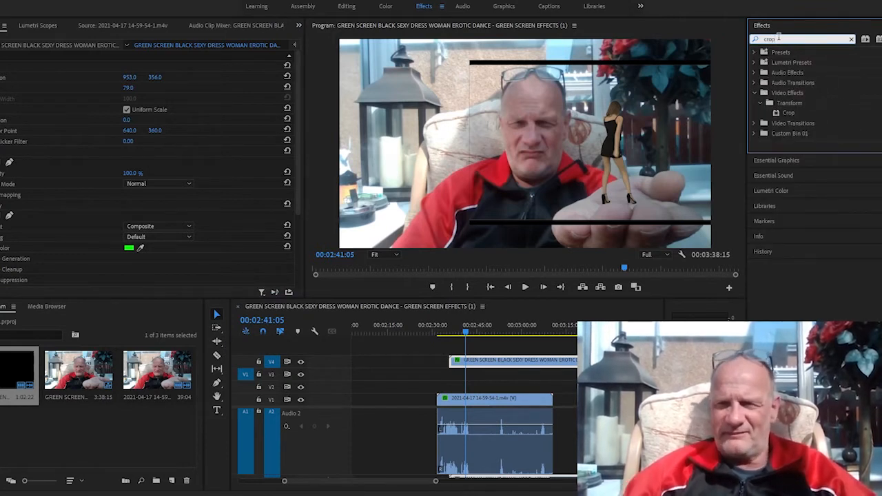
pyautogui.click(787, 113)
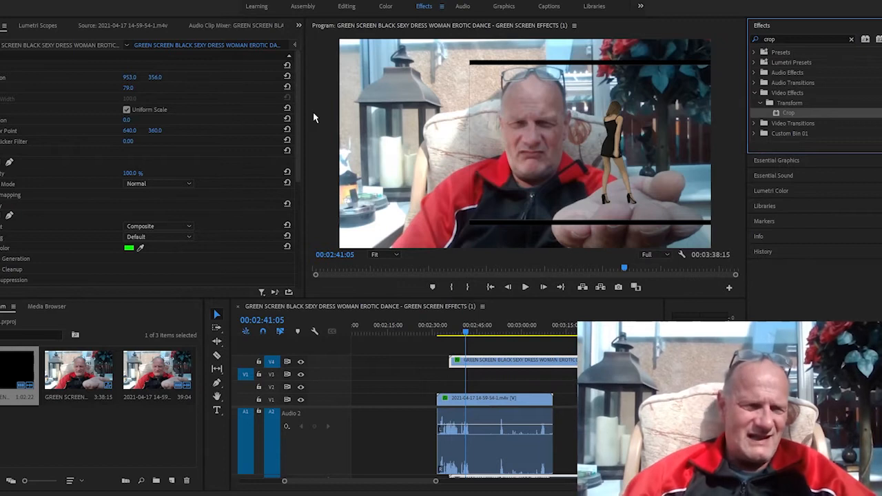
# Crop the dancer clip's black borders away with left 19%, top 10% and bottom 6%.
pyautogui.scroll(-5, 103, 177)
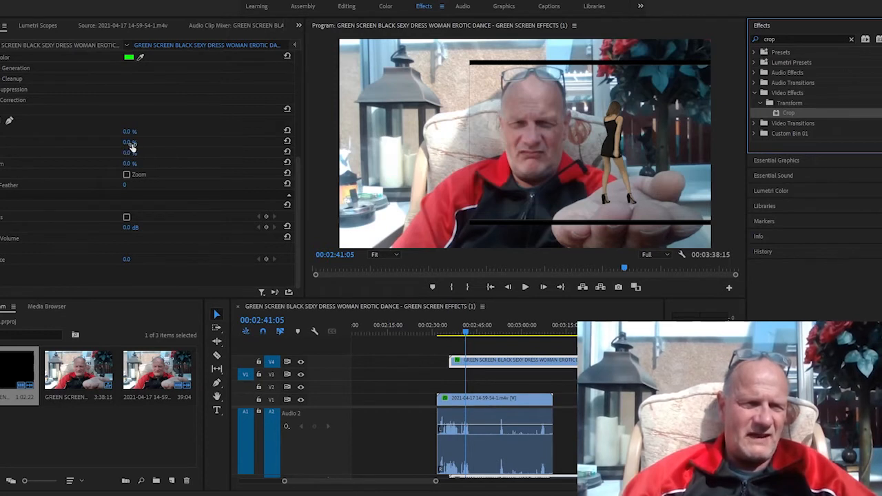
pyautogui.click(131, 143)
pyautogui.moveTo(131, 142)
pyautogui.mouseDown()
pyautogui.moveTo(164, 142)
pyautogui.moveTo(140, 142)
pyautogui.mouseUp()
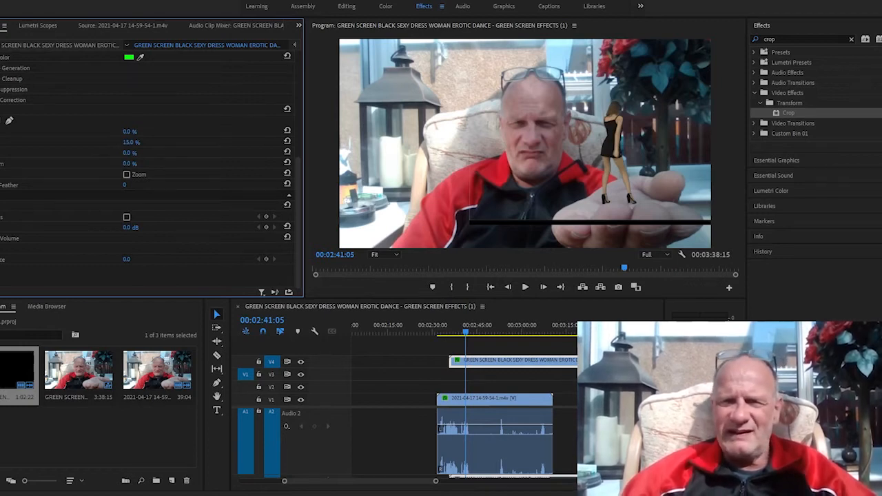
pyautogui.moveTo(140, 142); pyautogui.dragTo(137, 142)
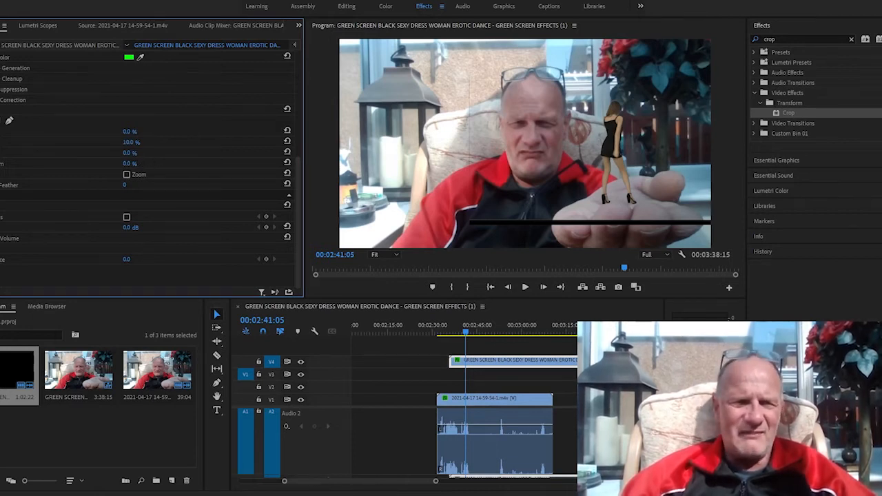
pyautogui.moveTo(131, 163)
pyautogui.mouseDown()
pyautogui.moveTo(178, 163)
pyautogui.moveTo(138, 164)
pyautogui.mouseUp()
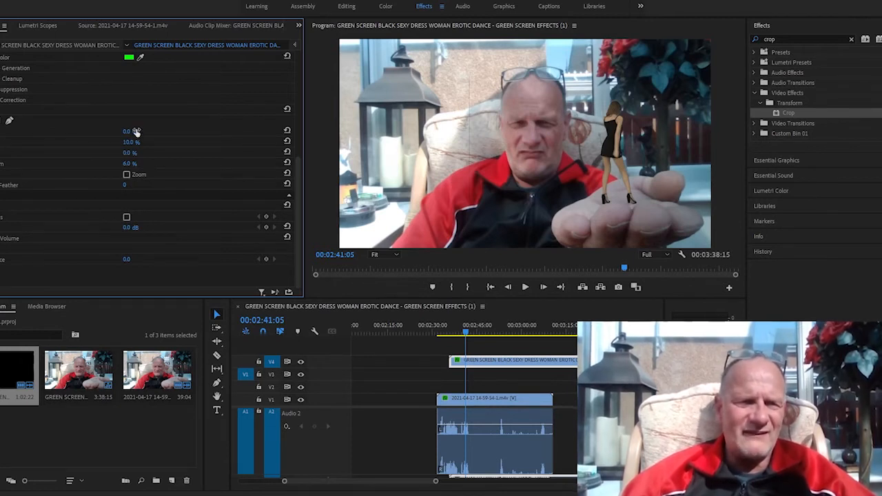
pyautogui.moveTo(137, 131); pyautogui.dragTo(143, 131)
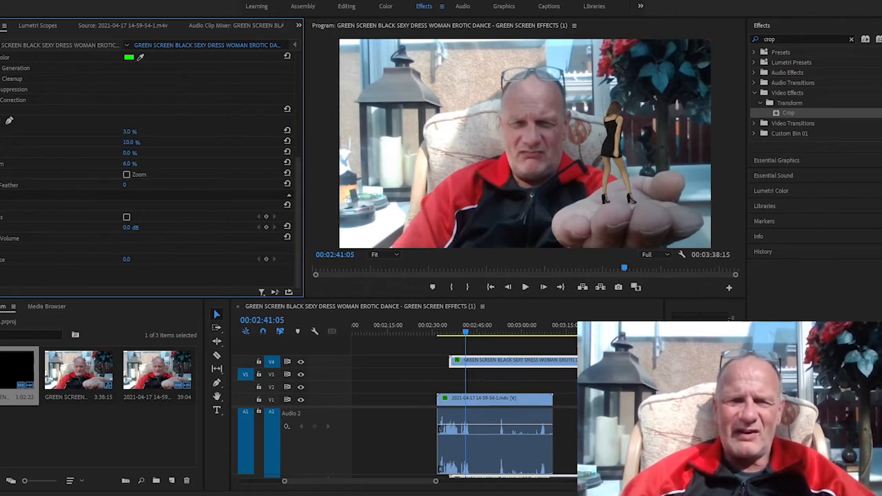
pyautogui.moveTo(143, 131); pyautogui.dragTo(147, 131)
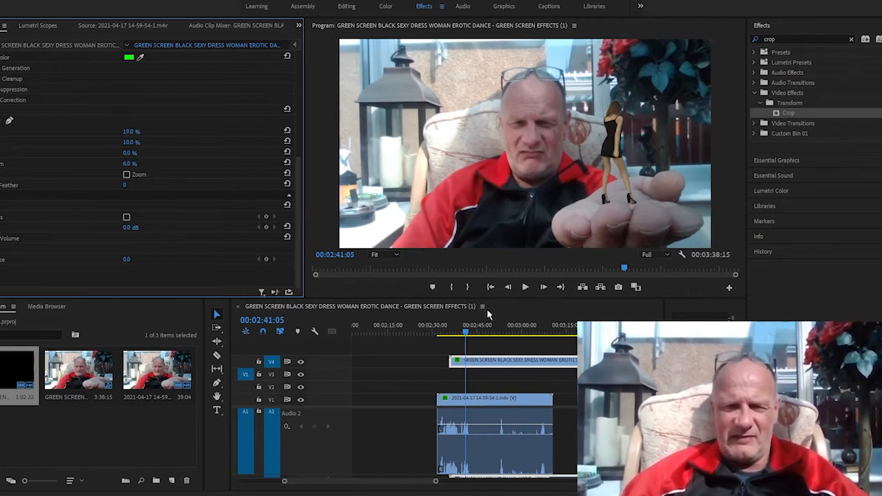
# Play back the composite from 00:02:41:05 to check the dancer on the hand.
pyautogui.click(524, 292)
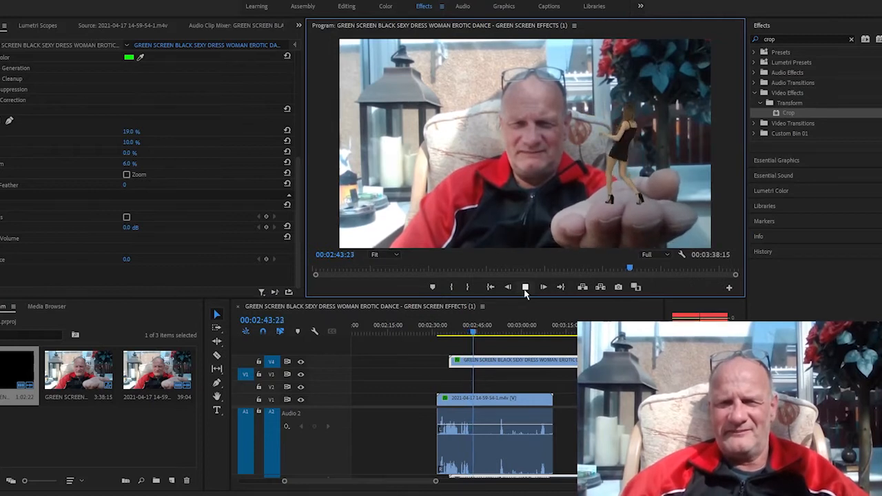
pyautogui.click(526, 290)
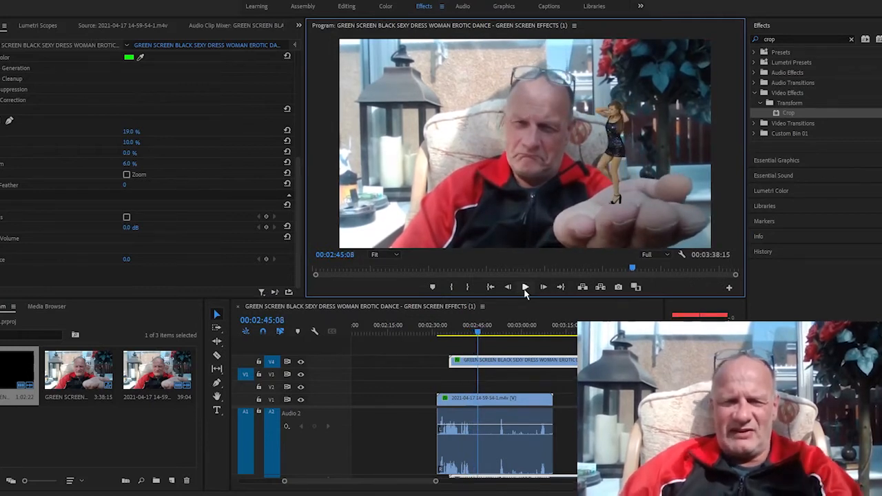
pyautogui.click(524, 290)
pyautogui.click(525, 290)
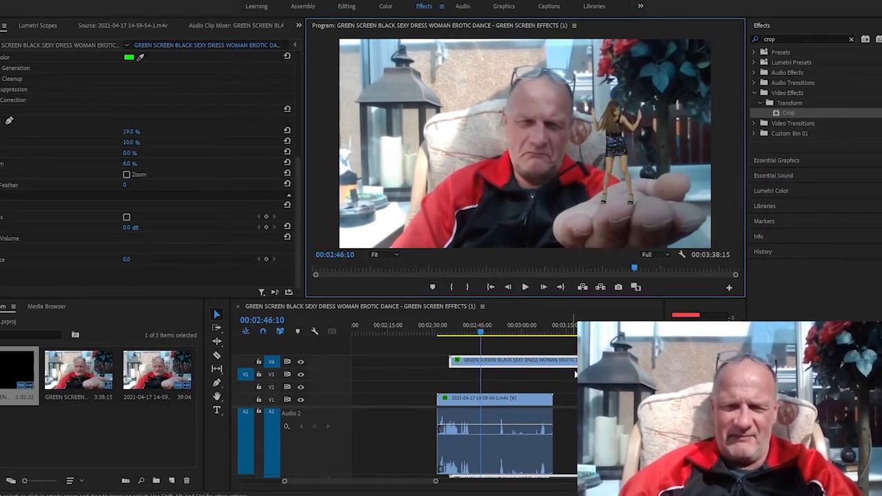
# Move the dancer clip down to track V2 and unlink its video from its audio.
pyautogui.moveTo(531, 367); pyautogui.dragTo(527, 388)
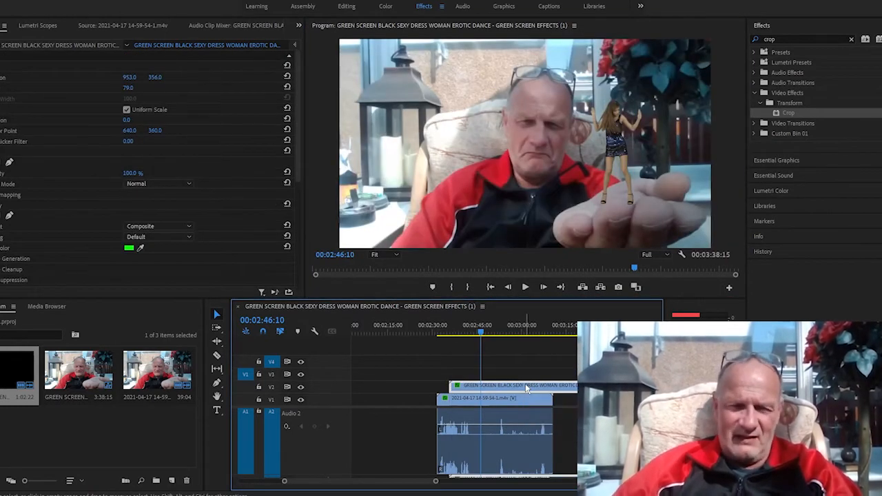
pyautogui.rightClick(528, 388)
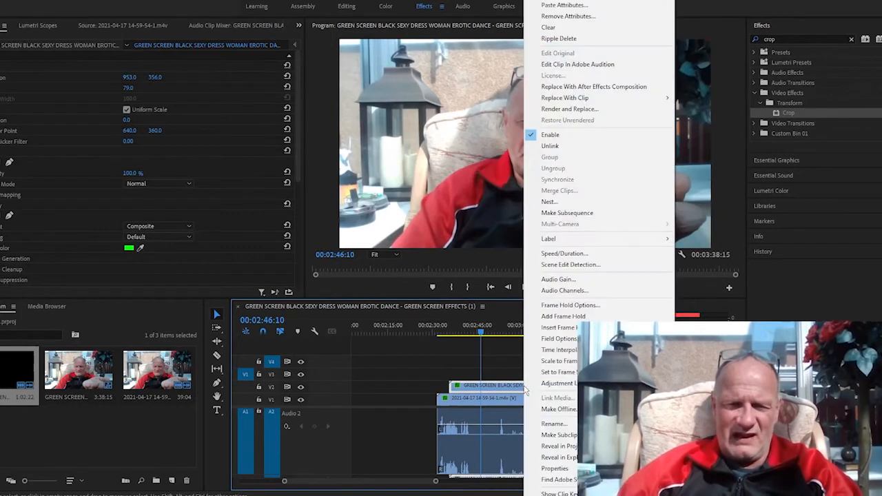
pyautogui.click(562, 146)
pyautogui.click(528, 355)
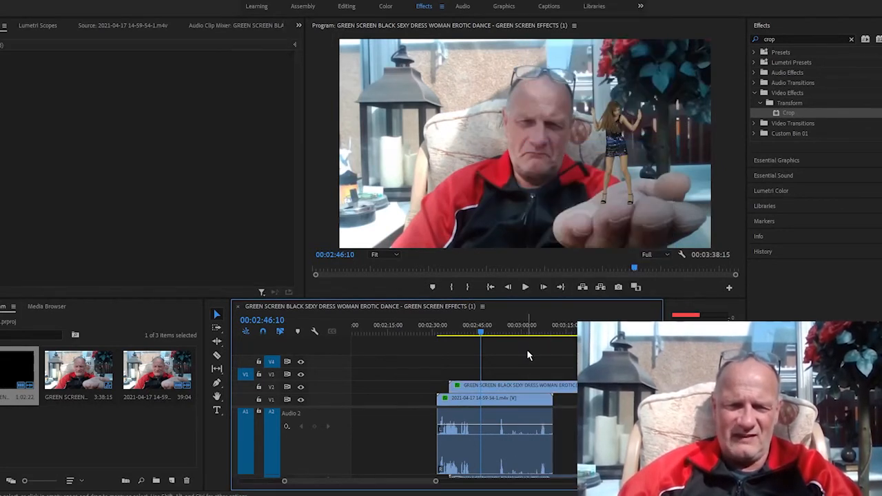
# Lower the opacity of the dancer clip on V2 to 47%.
pyautogui.click(521, 384)
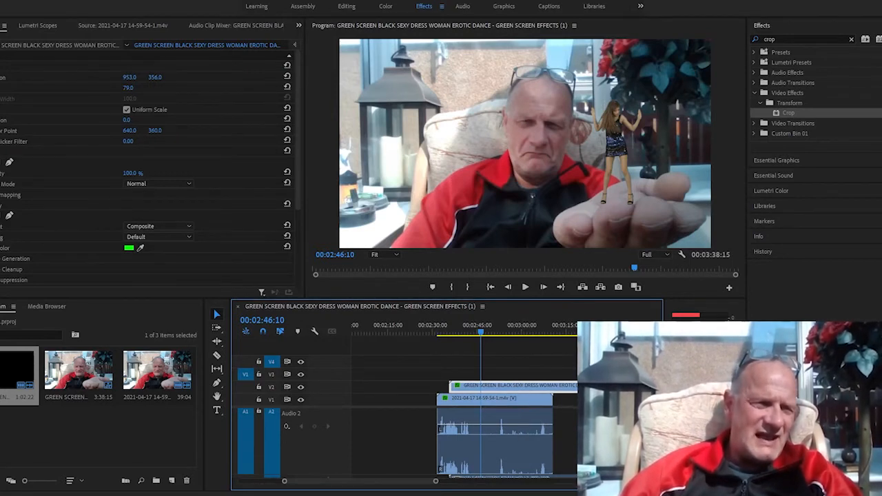
pyautogui.moveTo(133, 177); pyautogui.dragTo(98, 177)
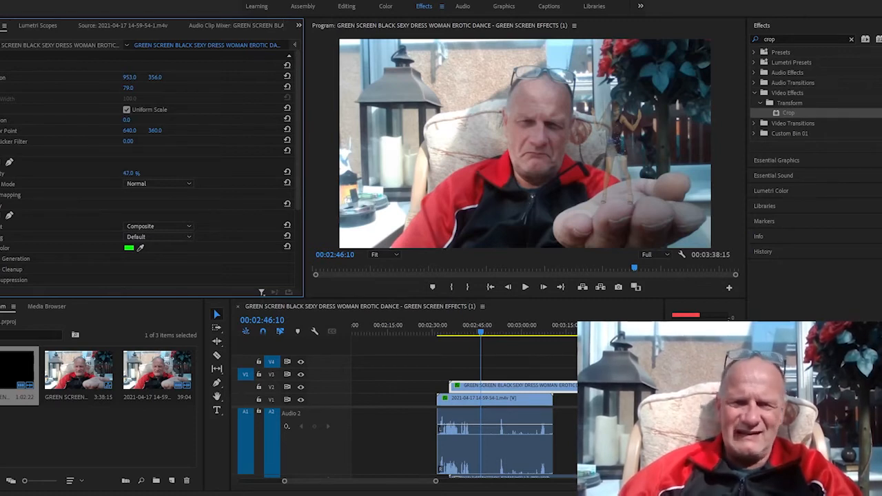
# Play back the semi-transparent dancer from 00:02:46:10 to check how it looks on the hand.
pyautogui.click(526, 288)
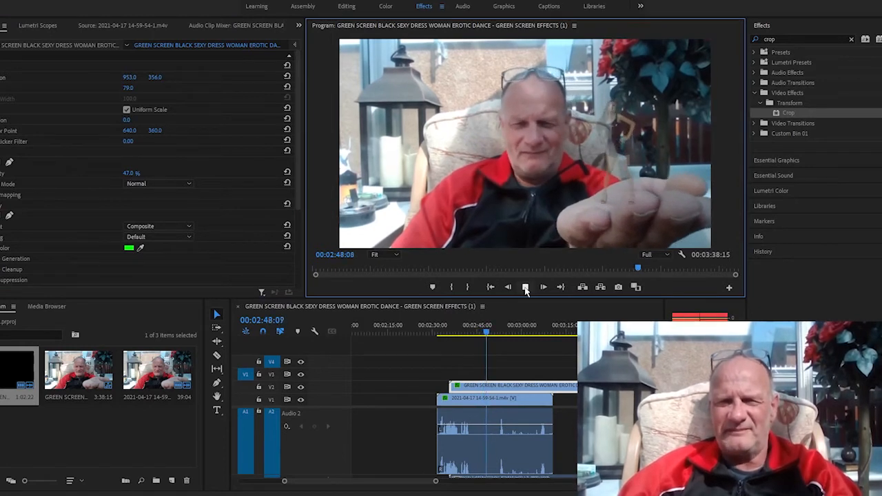
pyautogui.click(526, 288)
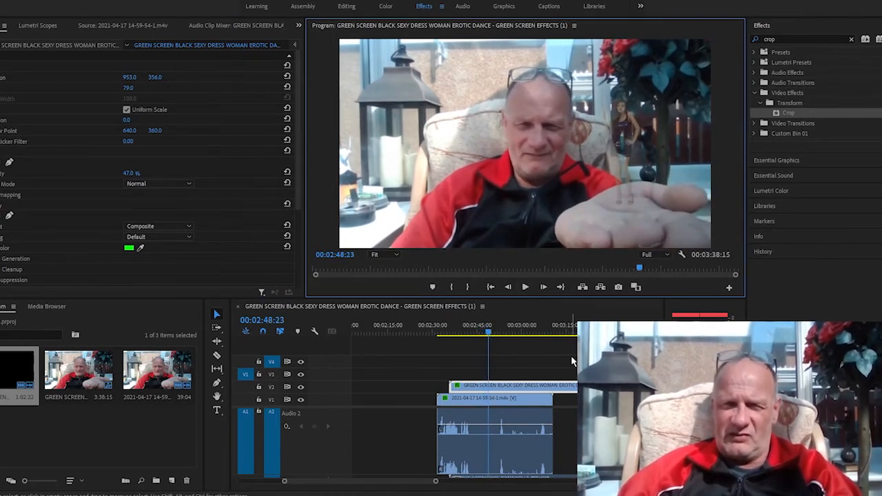
# Search the effects for "lighting" and apply Lighting Effects to the dancer clip on V2.
pyautogui.click(780, 39)
pyautogui.doubleClick(779, 39)
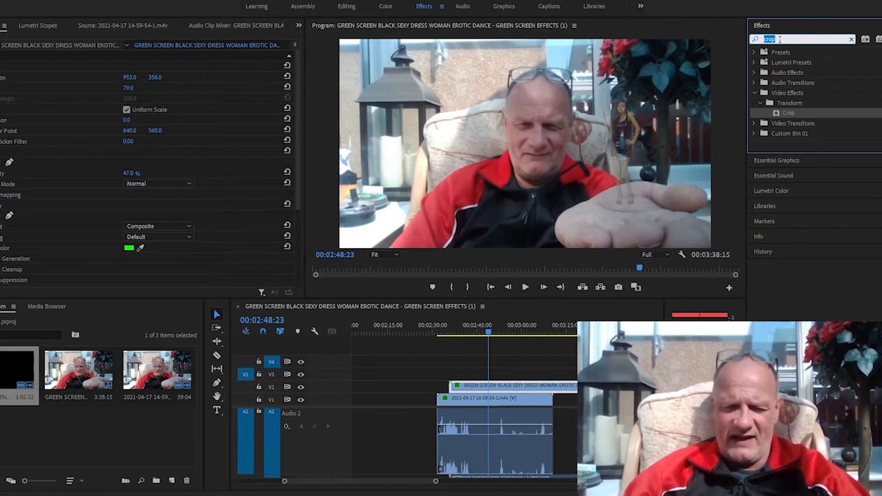
pyautogui.write('lighting')
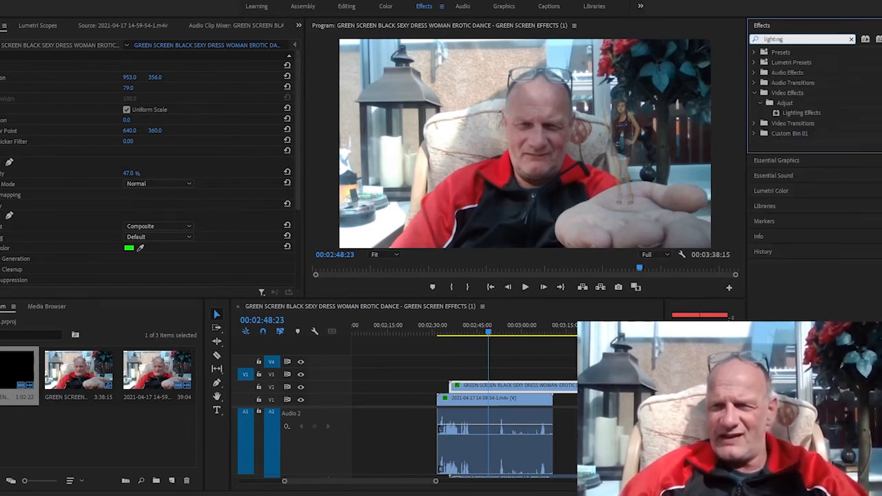
pyautogui.click(793, 114)
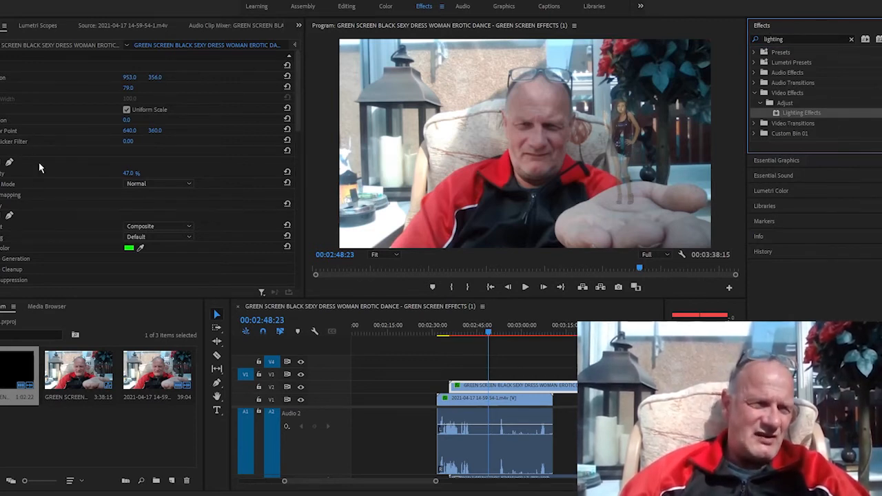
# Set the Ambient Light Color of the dancer clip's Lighting Effects to green 65CF1F.
pyautogui.scroll(-5, 33, 162)
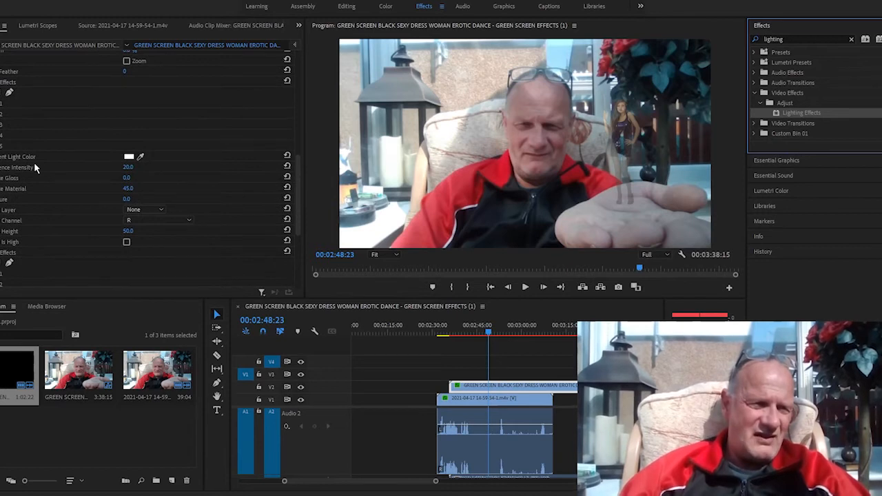
pyautogui.click(129, 157)
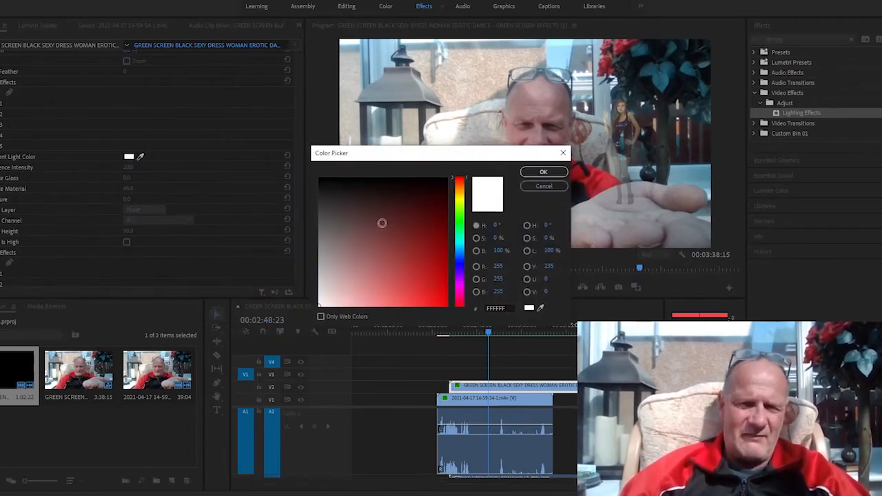
pyautogui.click(461, 213)
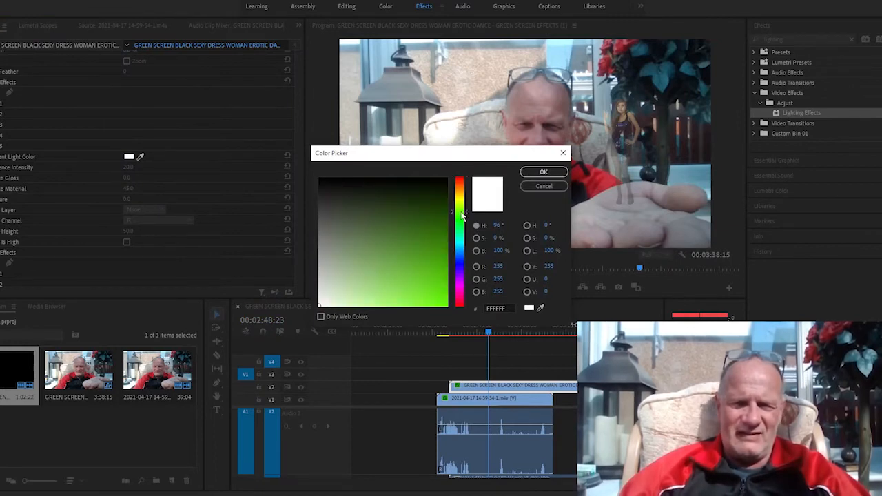
pyautogui.click(423, 268)
pyautogui.click(425, 278)
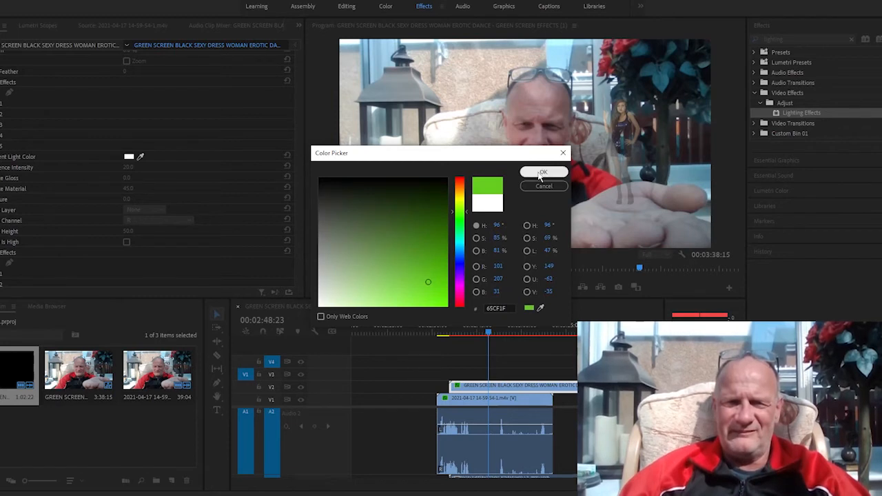
pyautogui.click(543, 172)
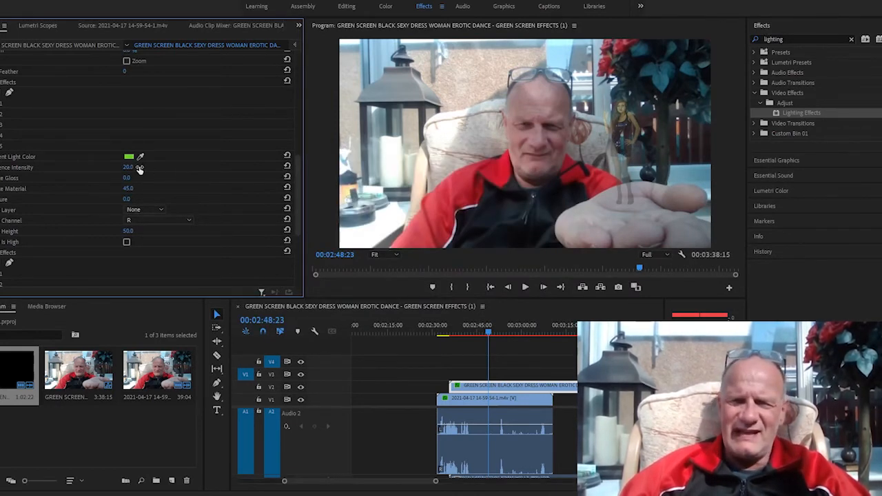
# Raise the Ambience Intensity of the Lighting Effects to 85 and play back the dancer from 00:02:48:23.
pyautogui.moveTo(128, 167); pyautogui.dragTo(169, 167)
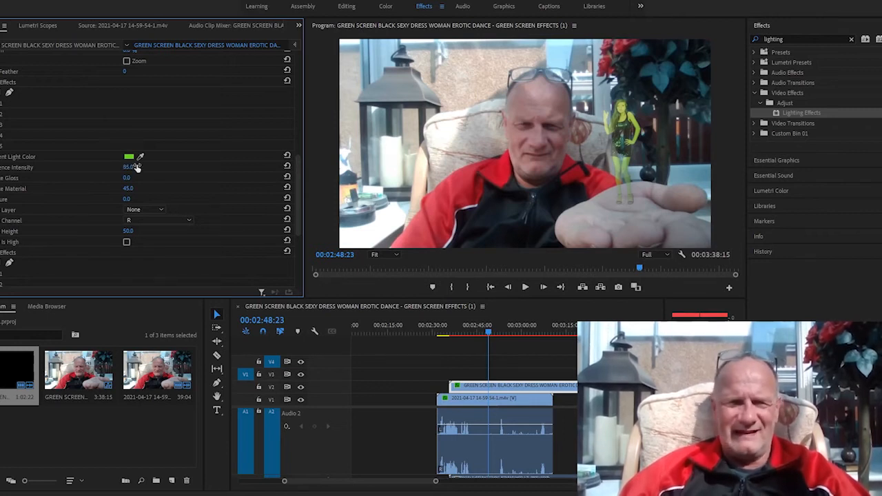
pyautogui.click(525, 288)
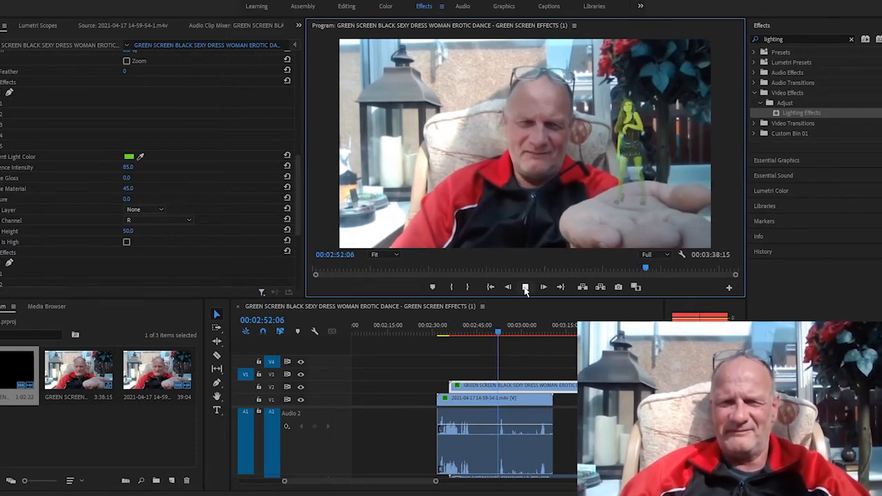
pyautogui.click(525, 288)
# Copy the dancer clip on V2 and paste the duplicate onto track V3 at 00:02:52:22.
pyautogui.click(561, 393)
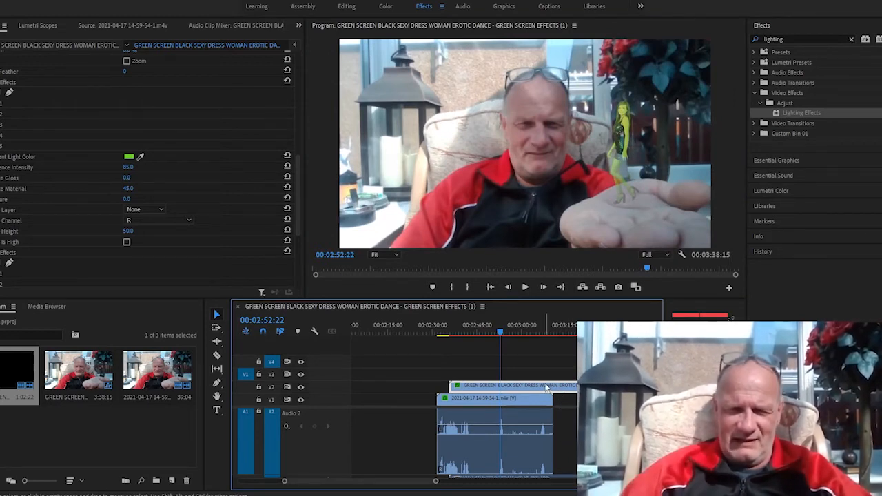
pyautogui.rightClick(547, 388)
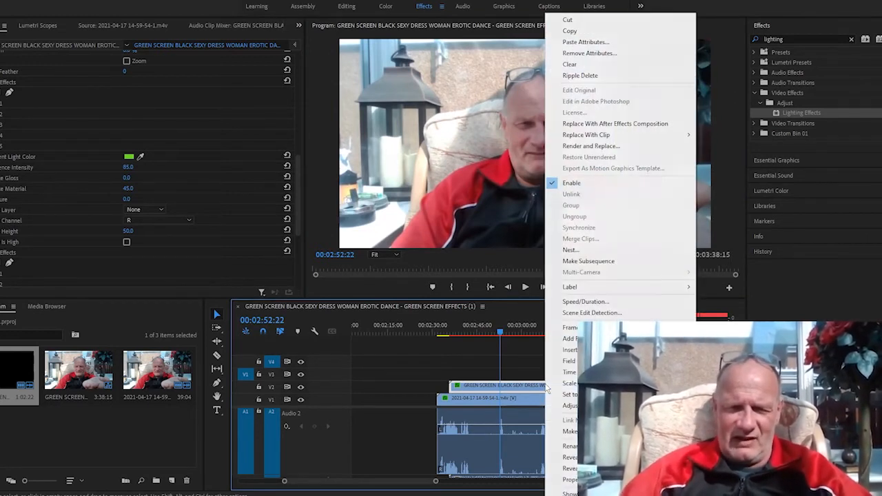
pyautogui.click(508, 390)
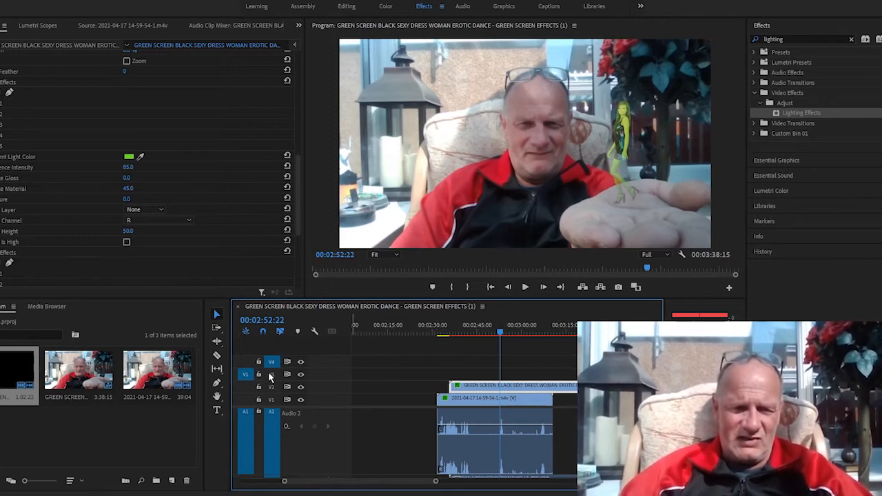
pyautogui.click(272, 374)
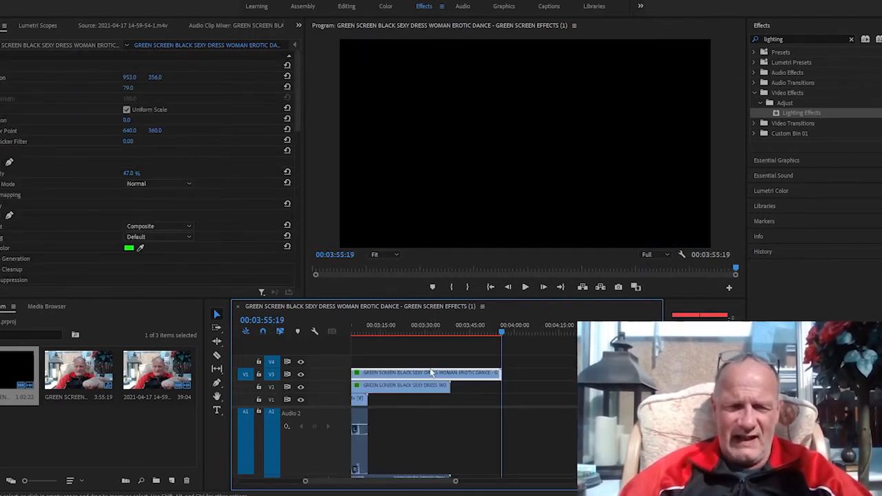
# Move the duplicate dancer clip on V3 back so it starts together with the dancer clip on V2.
pyautogui.click(400, 333)
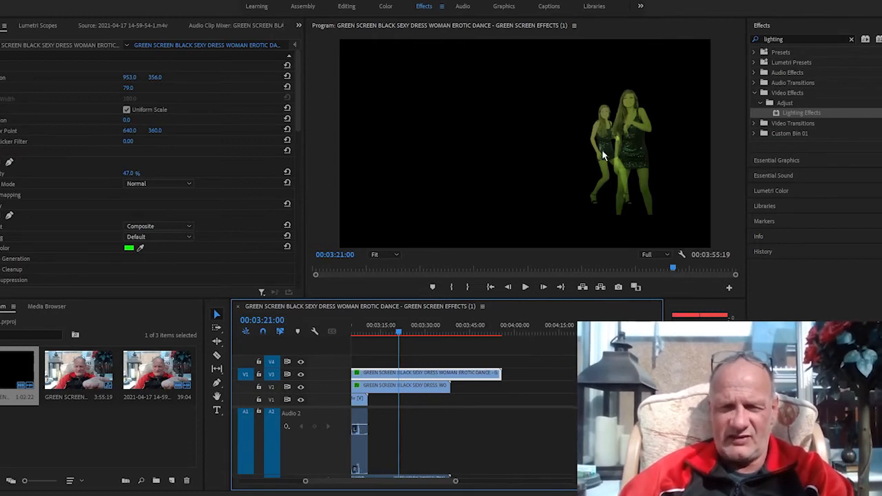
pyautogui.click(367, 334)
pyautogui.press('-')
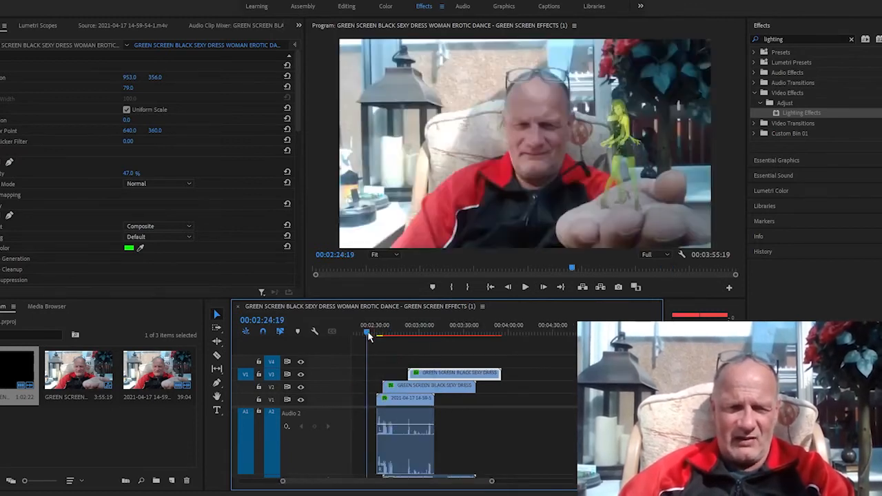
pyautogui.click(380, 333)
pyautogui.moveTo(381, 335); pyautogui.dragTo(387, 336)
pyautogui.press('=')
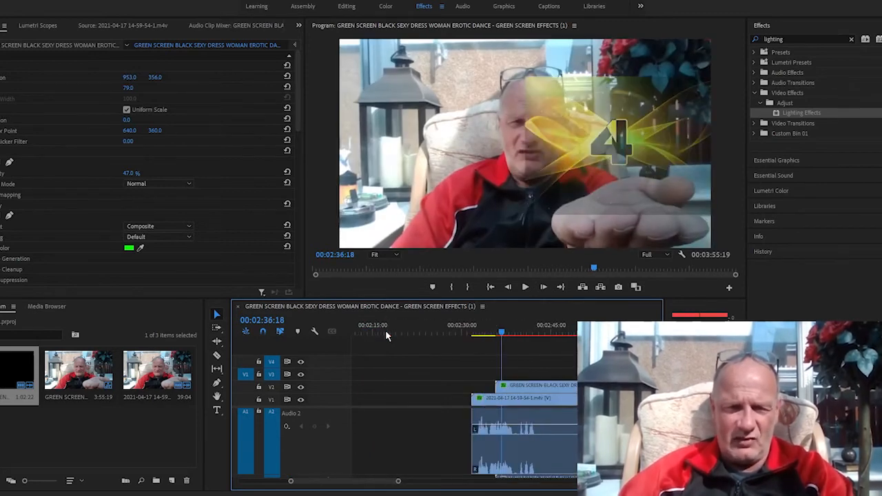
pyautogui.press('-')
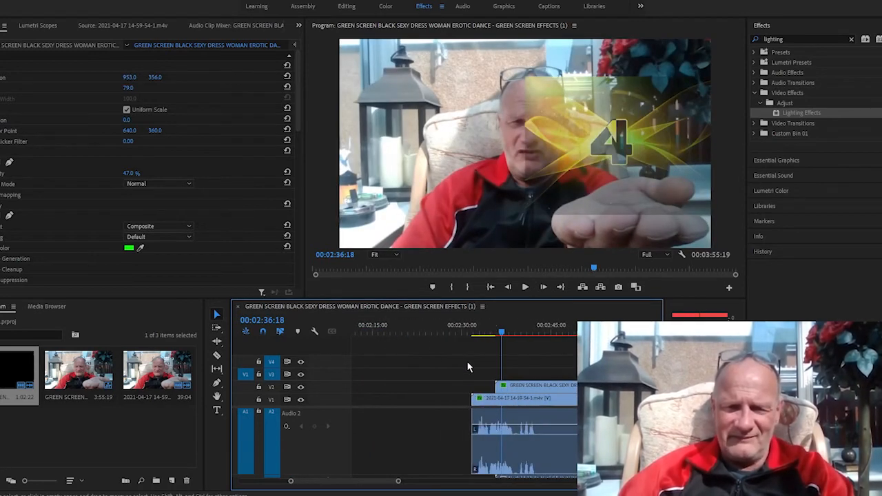
pyautogui.moveTo(619, 376); pyautogui.dragTo(515, 382)
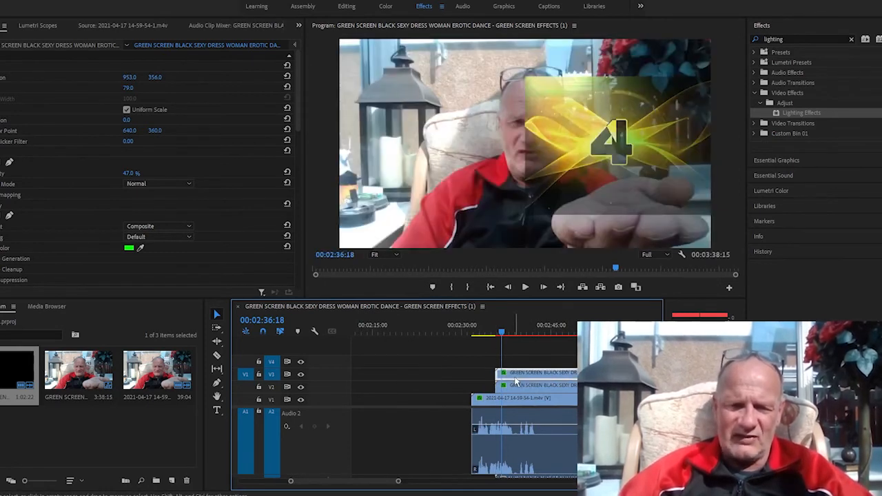
# Offset the duplicate on V3 so it starts one frame after the V2 dancer clip at 00:02:35:18.
pyautogui.click(494, 334)
pyautogui.press('=')
pyautogui.press('=')
pyautogui.press('=')
pyautogui.press('=')
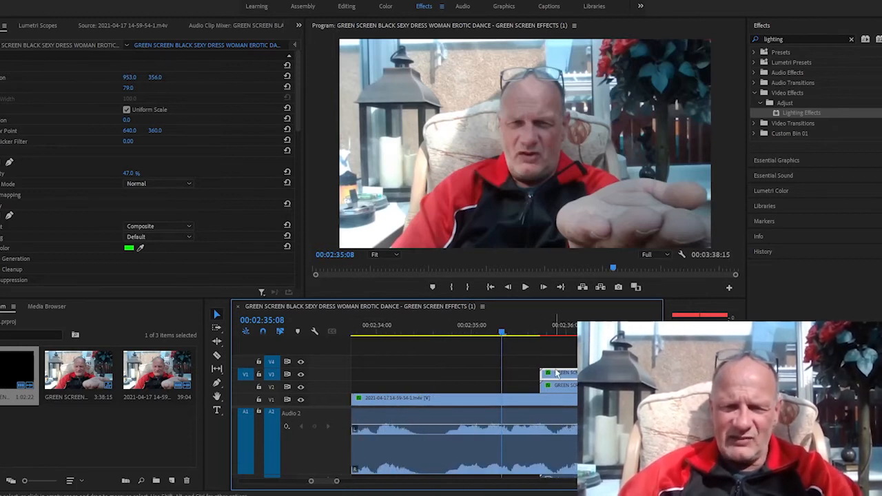
pyautogui.moveTo(557, 374); pyautogui.dragTo(564, 376)
pyautogui.click(541, 332)
pyautogui.press('=')
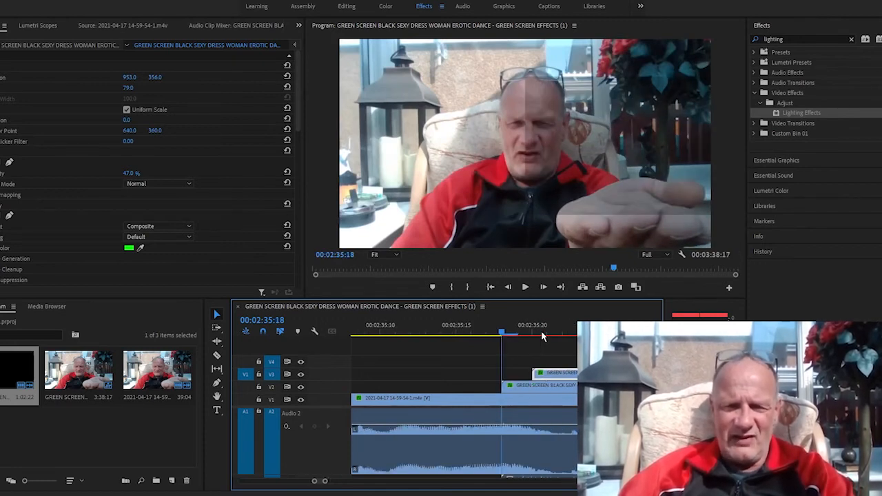
pyautogui.moveTo(549, 375); pyautogui.dragTo(535, 376)
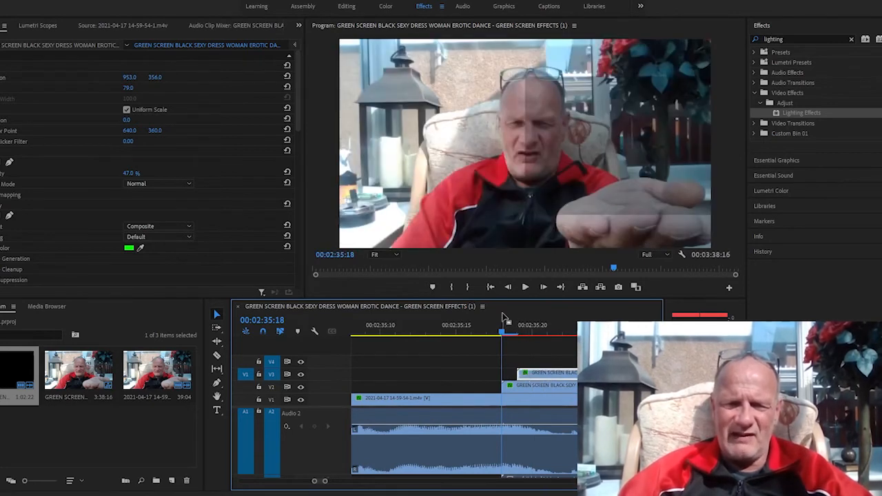
# Play back the two layered dancer clips and step frame by frame around 00:02:44 to examine their offset.
pyautogui.click(525, 289)
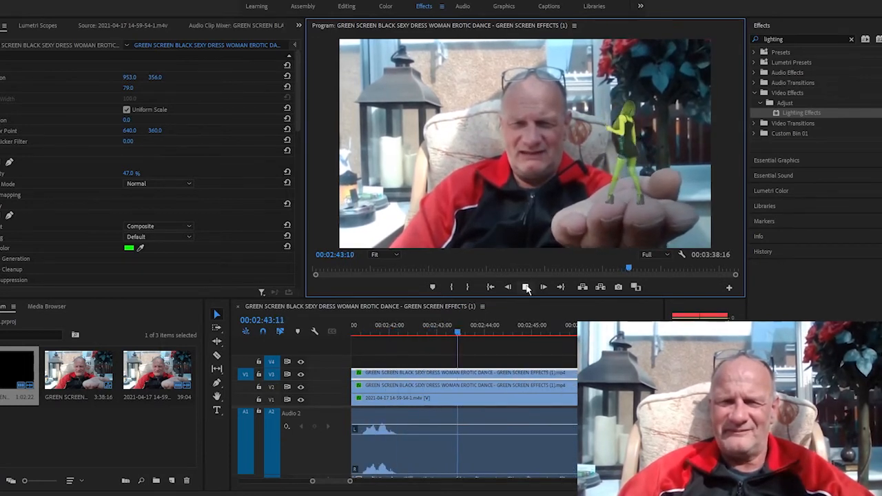
pyautogui.click(526, 287)
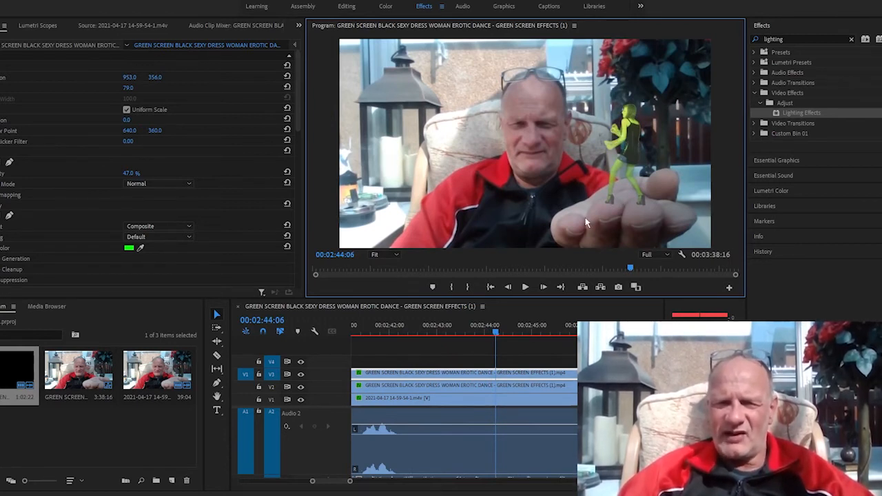
pyautogui.click(543, 287)
pyautogui.click(543, 287)
pyautogui.click(543, 287)
pyautogui.click(543, 286)
pyautogui.click(543, 287)
pyautogui.click(543, 286)
pyautogui.click(508, 287)
pyautogui.click(508, 287)
pyautogui.click(508, 286)
pyautogui.click(508, 287)
pyautogui.click(508, 287)
pyautogui.click(508, 287)
pyautogui.click(508, 286)
pyautogui.click(508, 287)
pyautogui.click(508, 287)
pyautogui.click(508, 287)
pyautogui.click(508, 287)
pyautogui.click(509, 287)
pyautogui.click(508, 287)
pyautogui.click(509, 287)
pyautogui.click(508, 287)
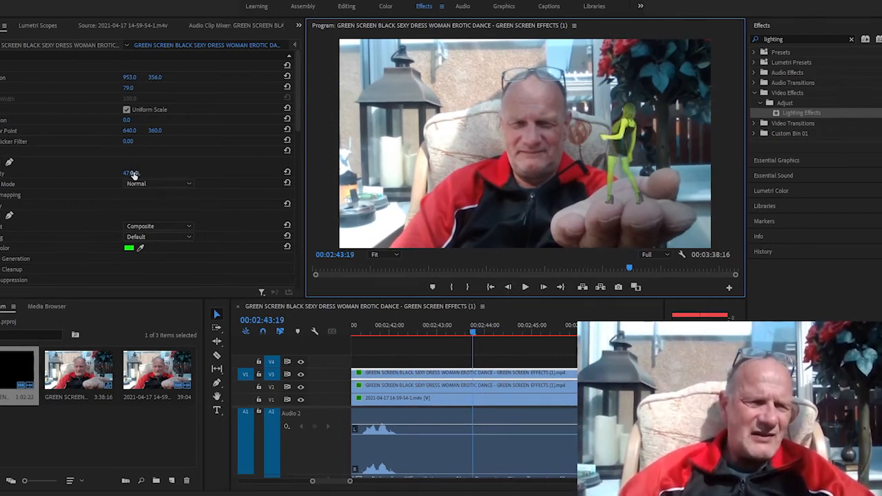
# Lower the opacity of the duplicate dancer clip on V3 to 14% and play back the composite from 00:02:43:19.
pyautogui.moveTo(131, 173)
pyautogui.mouseDown()
pyautogui.moveTo(97, 173)
pyautogui.moveTo(133, 173)
pyautogui.mouseUp()
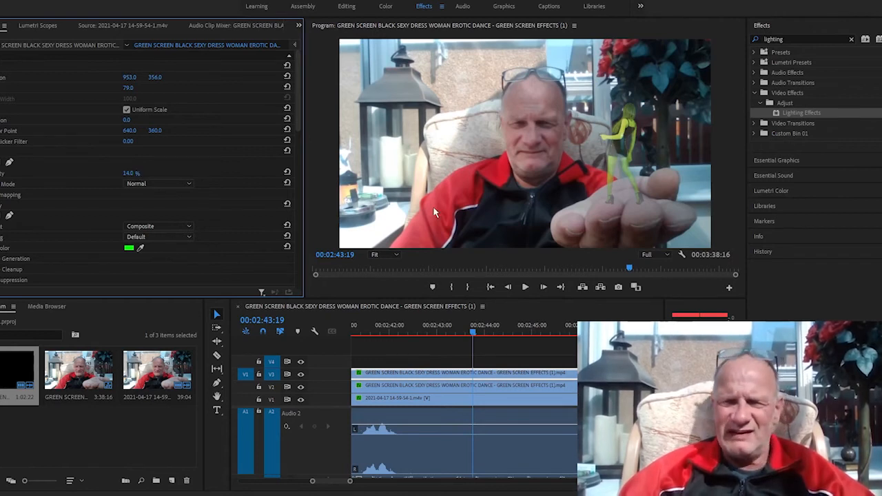
pyautogui.click(525, 288)
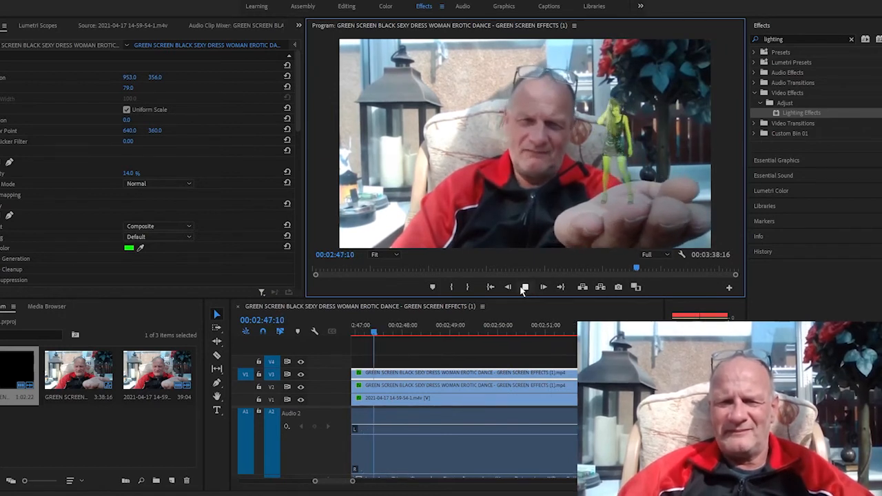
pyautogui.click(525, 288)
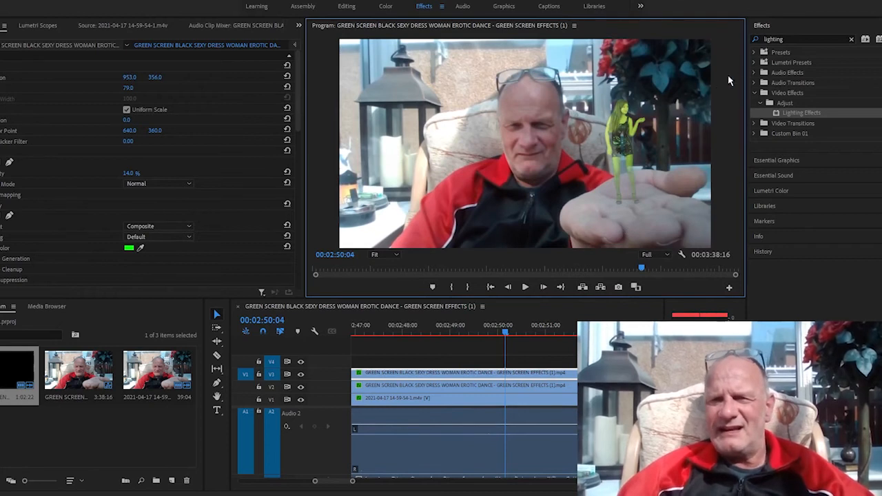
# Search the effects for "glow" and apply Alpha Glow to the duplicate dancer clip on V3.
pyautogui.click(779, 40)
pyautogui.write('glow')
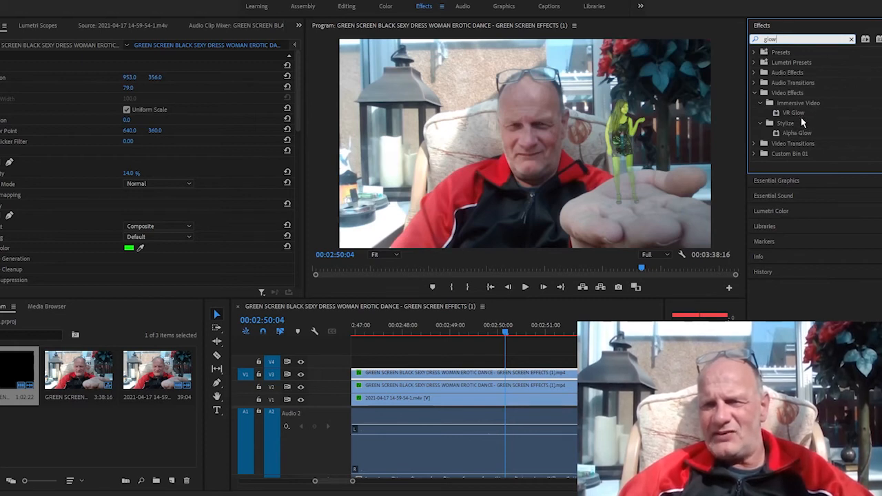
pyautogui.click(797, 137)
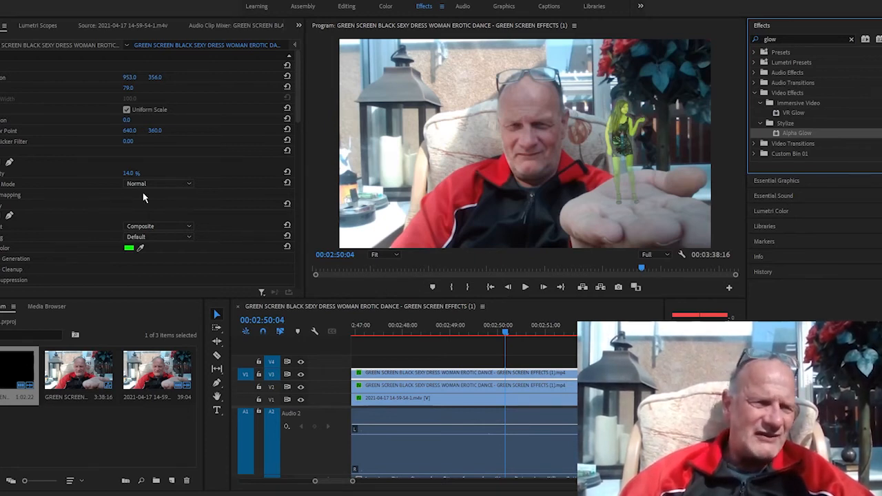
pyautogui.scroll(-5, 144, 198)
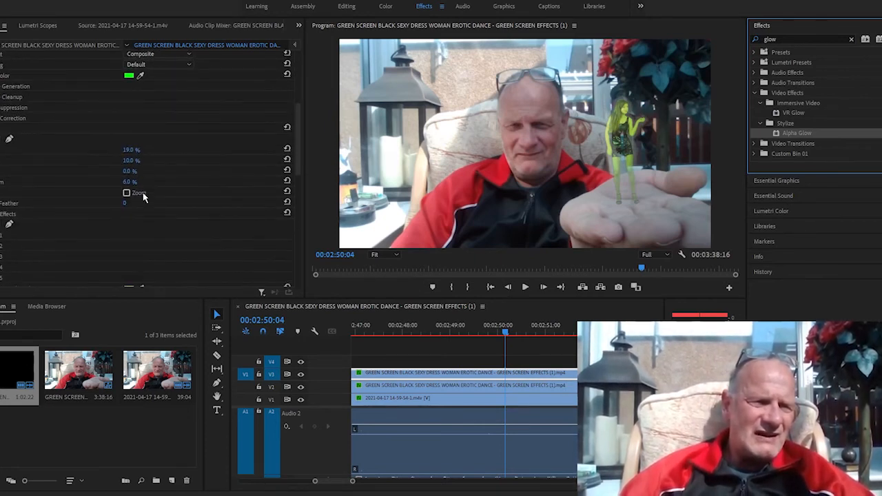
pyautogui.scroll(3, 143, 198)
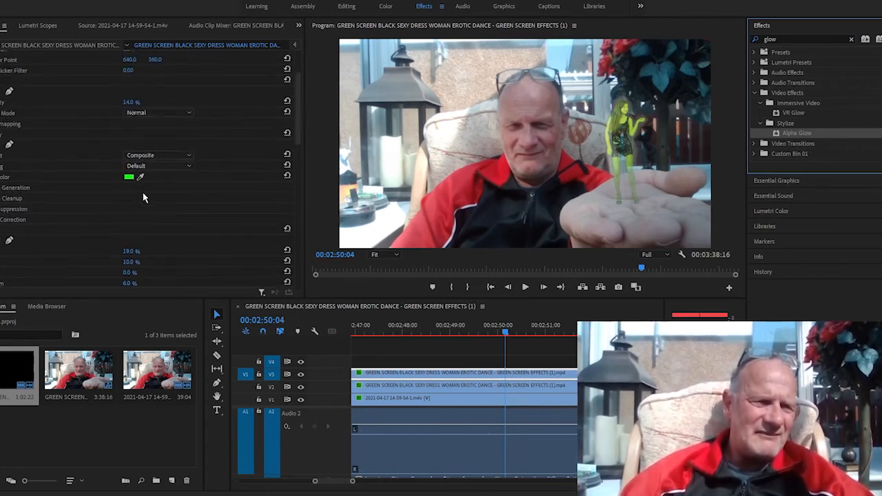
pyautogui.scroll(2, 143, 198)
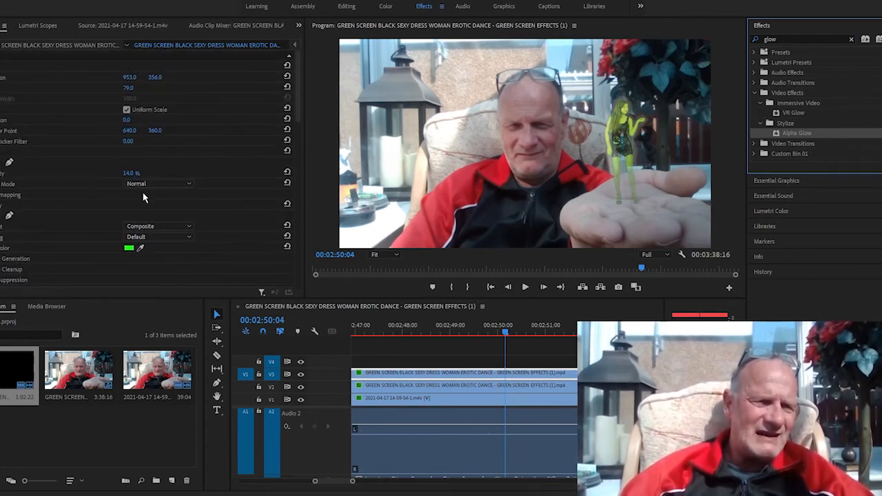
# Increase the Glow amount of the Alpha Glow effect on the duplicate dancer clip to 36.
pyautogui.scroll(-1, 143, 198)
pyautogui.scroll(-2, 143, 193)
pyautogui.scroll(-7, 193, 214)
pyautogui.scroll(-5, 193, 216)
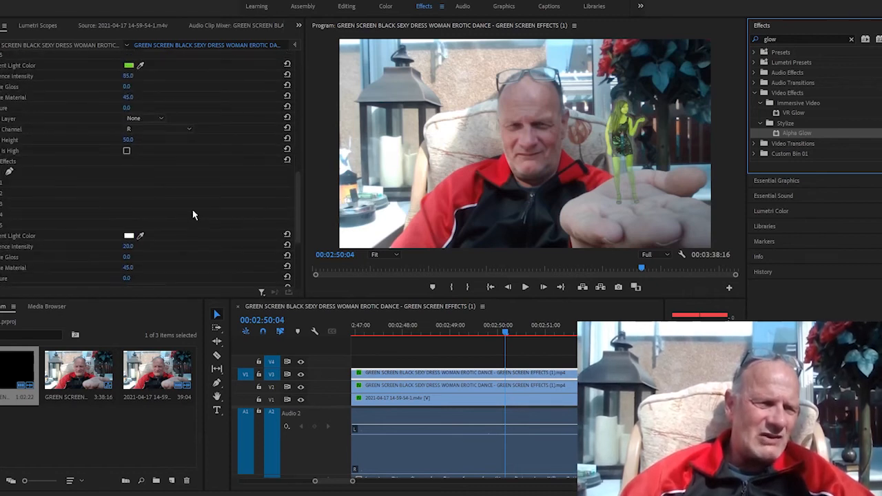
pyautogui.scroll(-3, 193, 215)
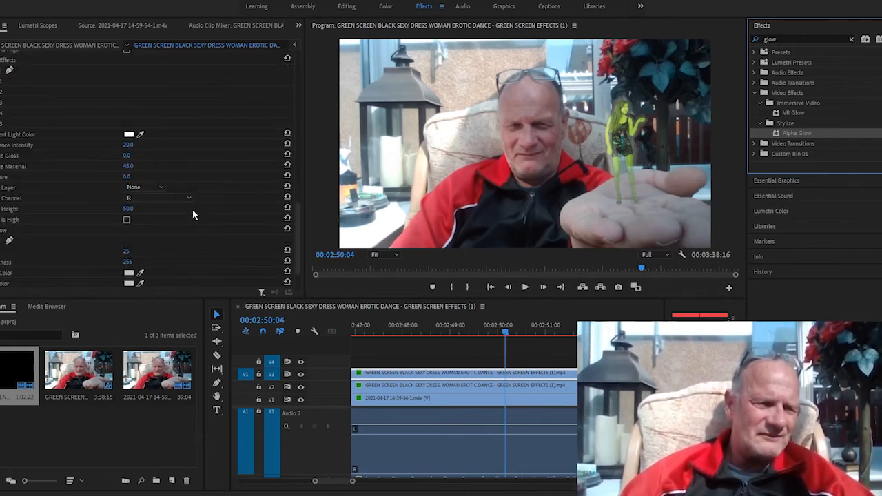
pyautogui.click(2, 251)
pyautogui.scroll(-2, 87, 265)
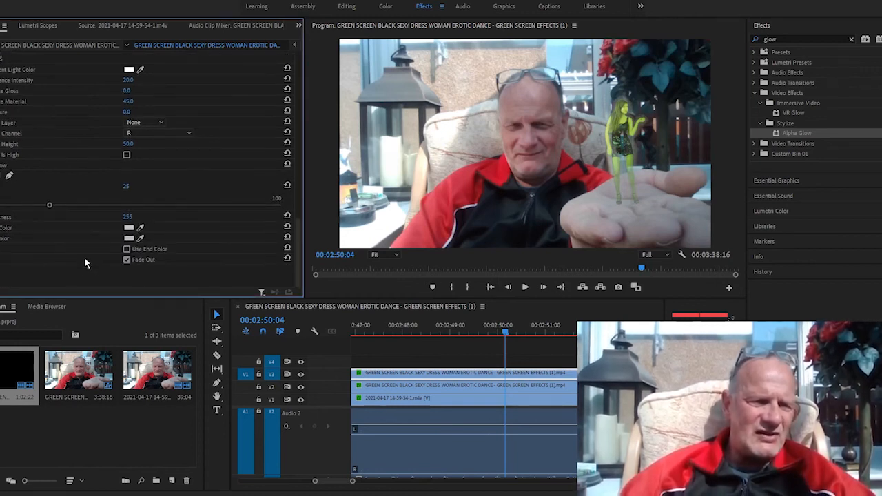
pyautogui.moveTo(48, 206); pyautogui.dragTo(84, 208)
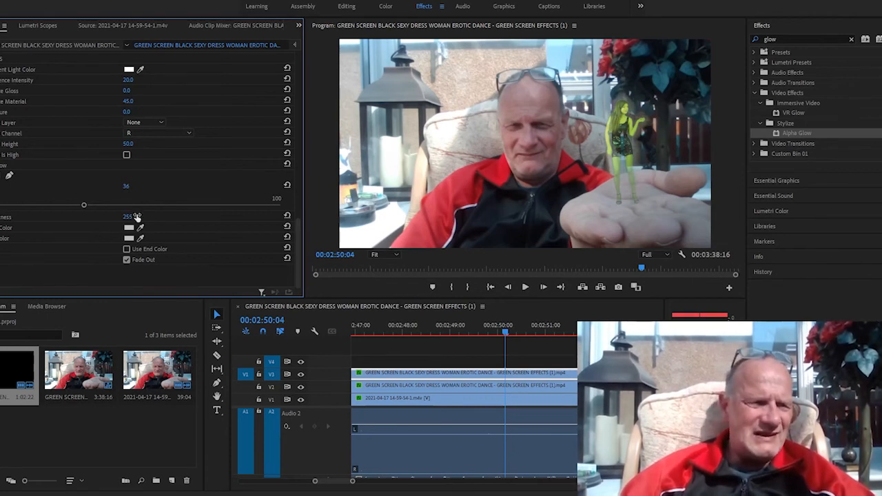
pyautogui.click(126, 260)
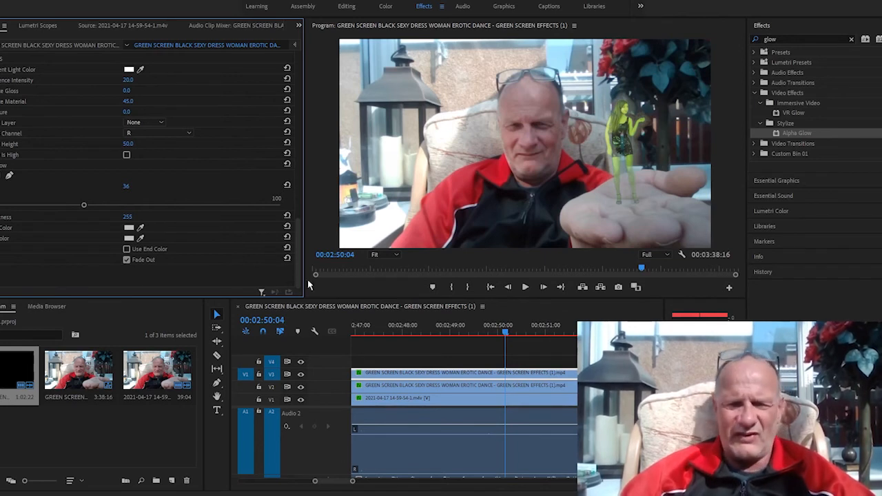
# Play back the composite from 00:02:48:23 to about 00:02:57:19 to check the glow around the dancer.
pyautogui.click(447, 333)
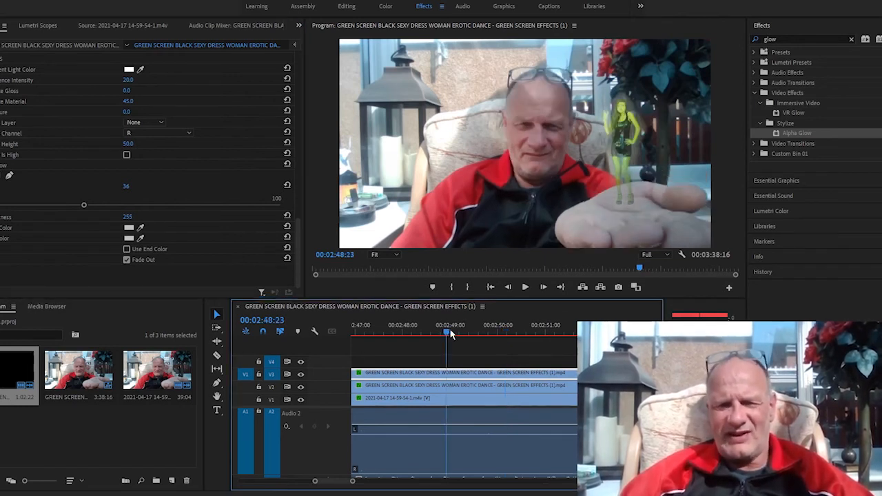
pyautogui.click(525, 287)
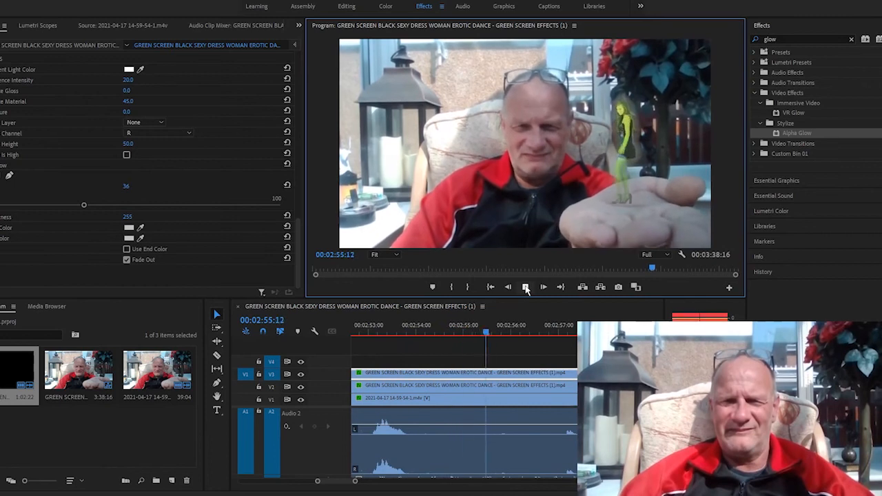
pyautogui.click(526, 287)
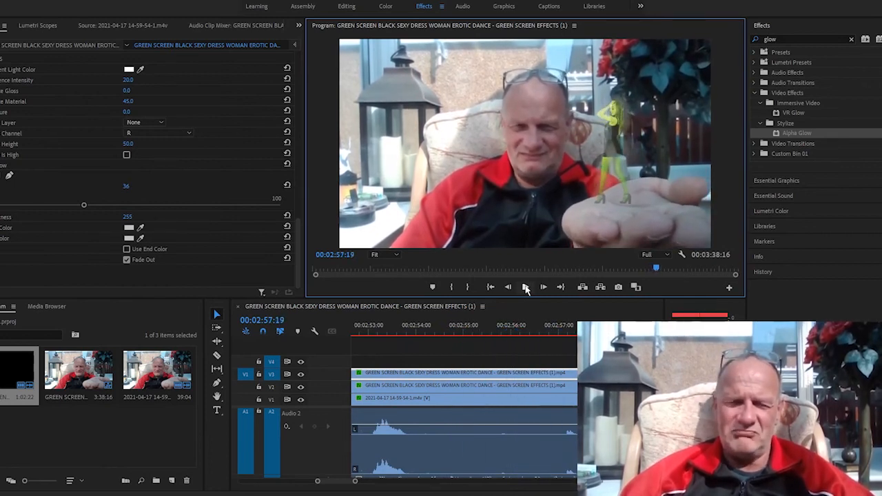